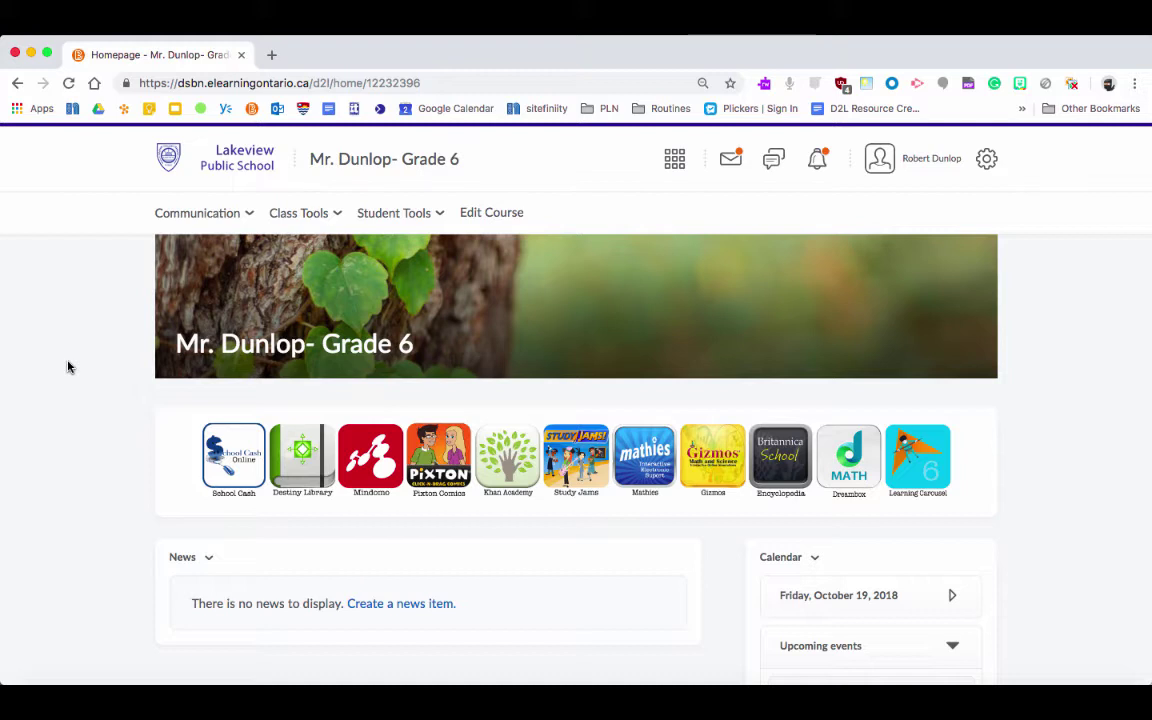
Step: Go to the course's Dropbox folders and start a new folder
left_click(340, 217)
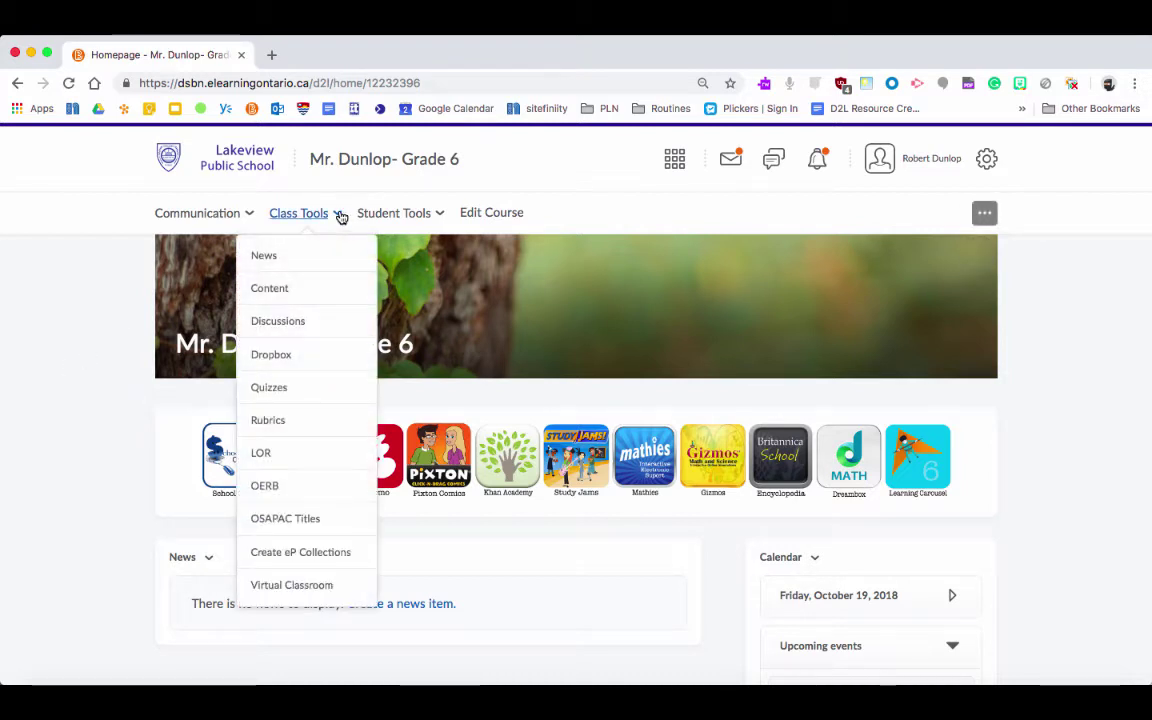
left_click(278, 359)
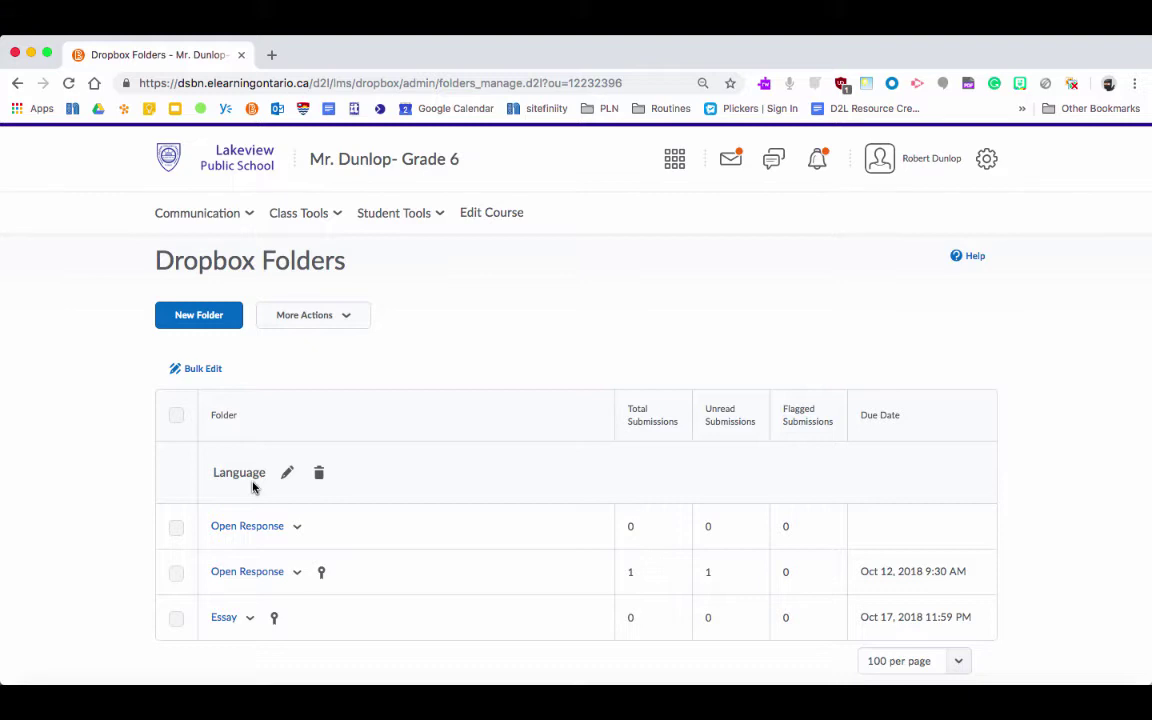
left_click(197, 317)
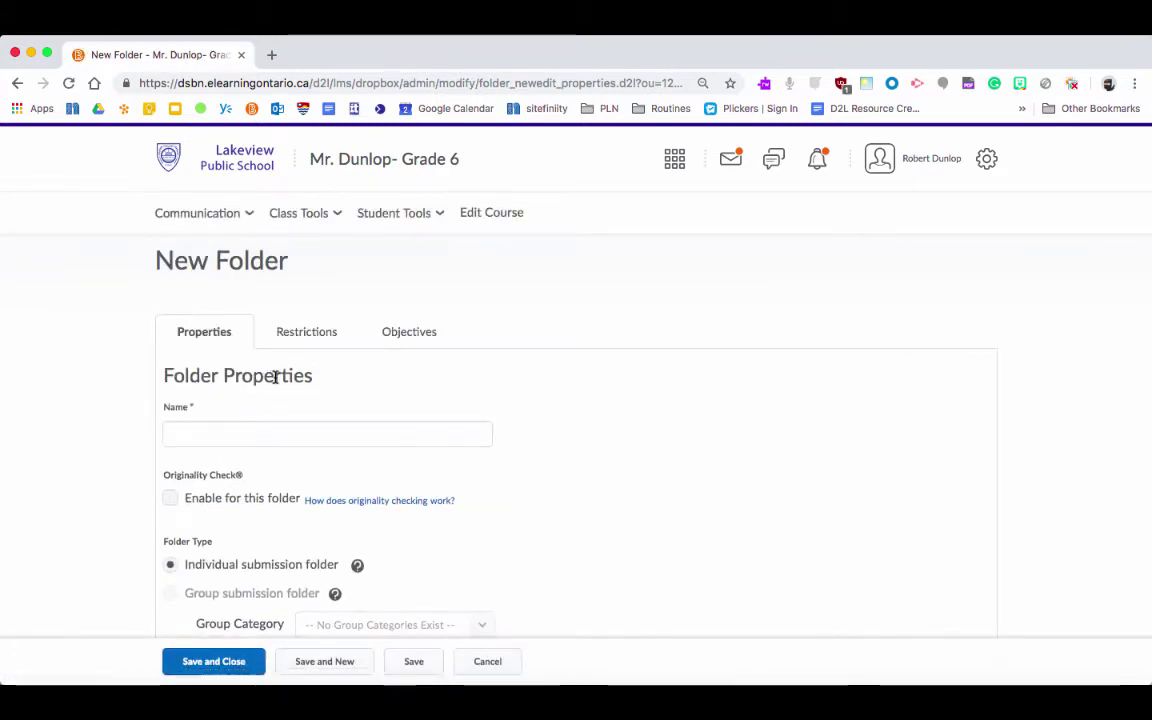
Step: Name the new dropbox folder "Natuaral Disasters Project"
left_click(258, 428)
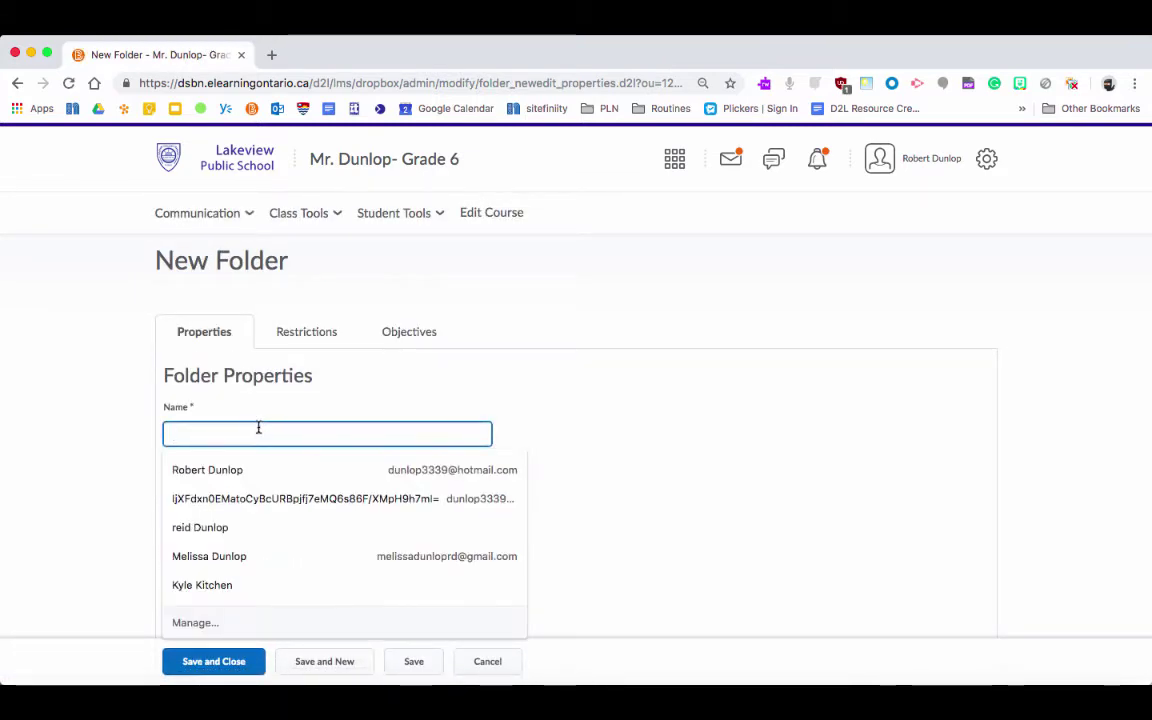
type("Nia")
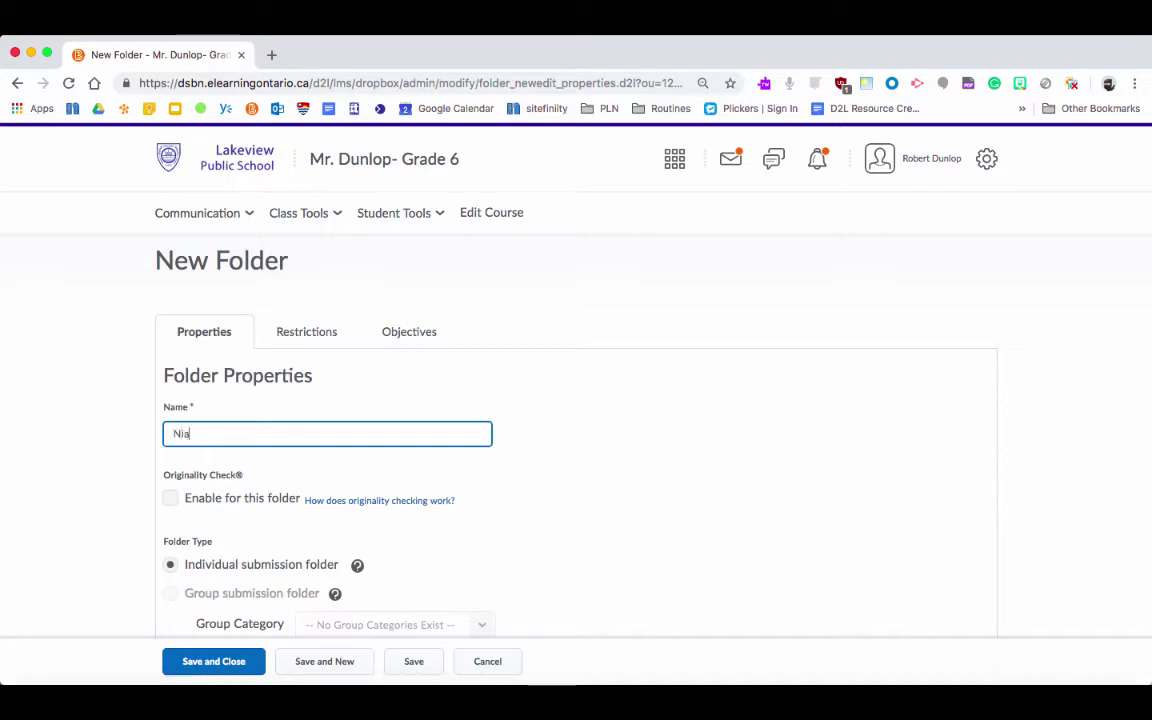
key("BackSpace")
key("BackSpace")
key("BackSpace")
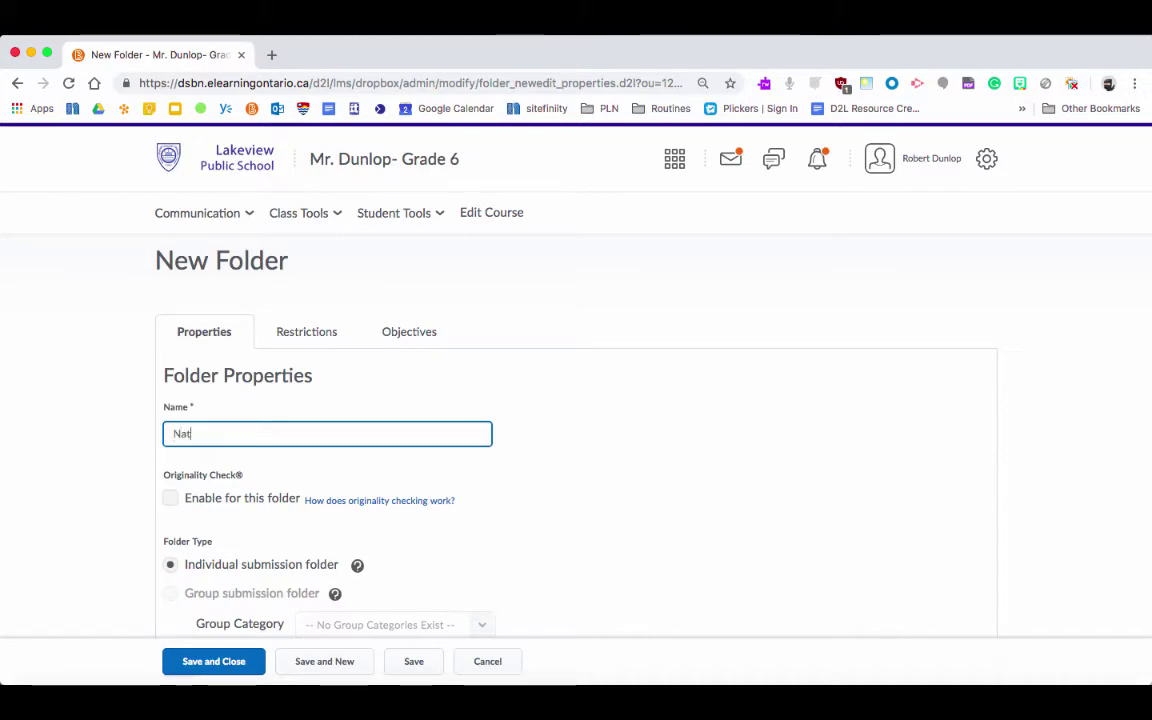
type("Natuaral Disast")
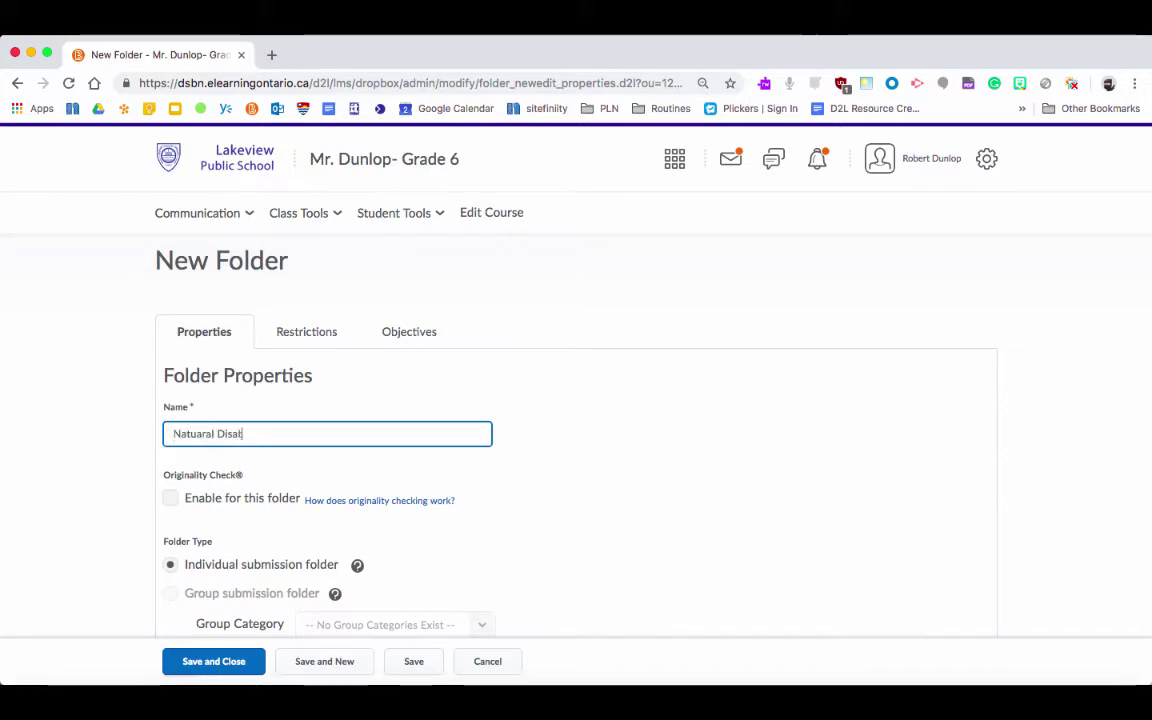
type("ers P")
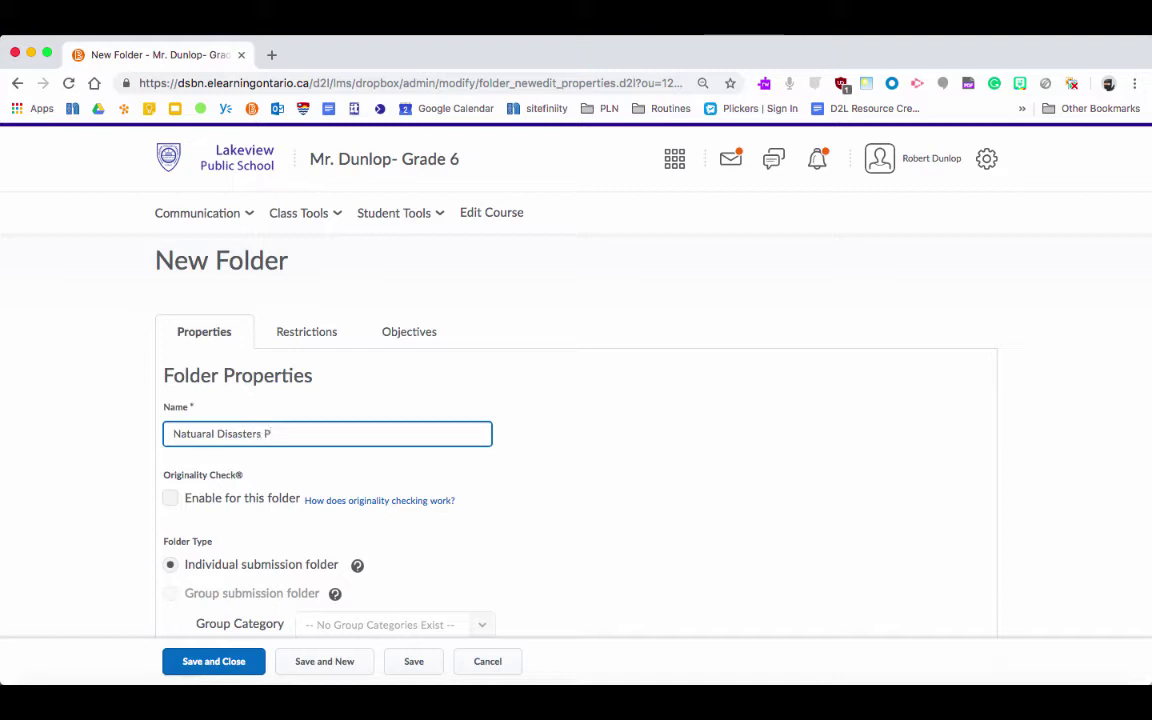
type("roject")
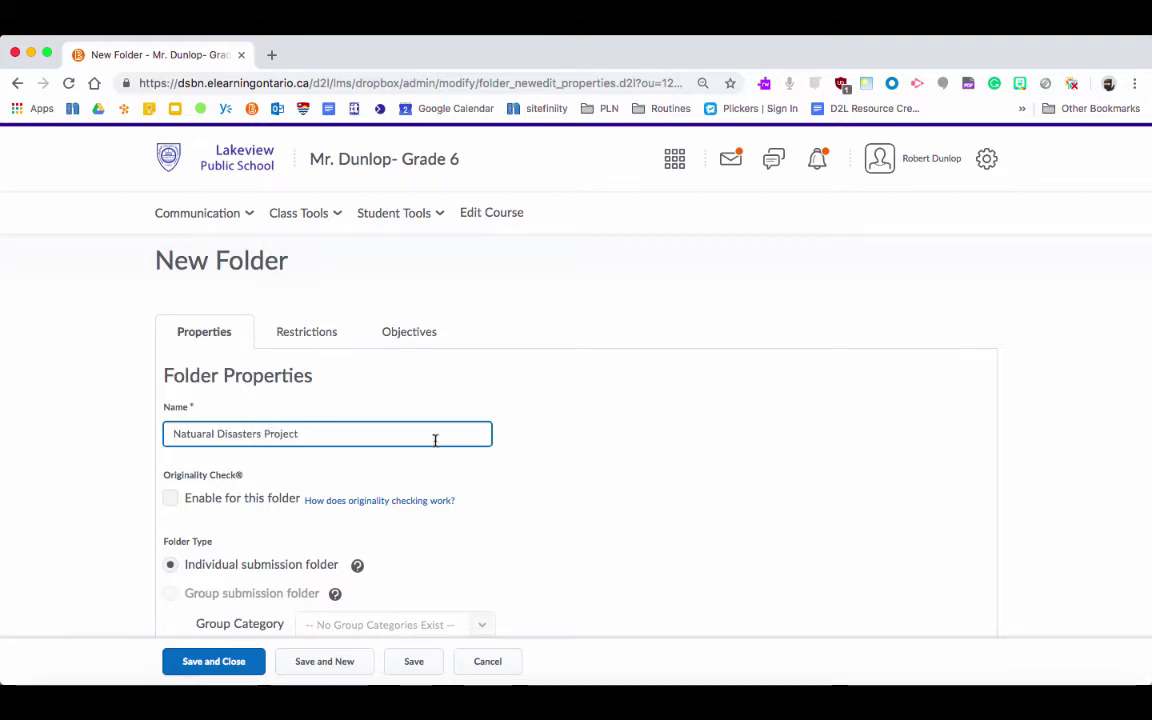
Step: Enable Originality Check for the new folder
scroll(435, 440, "down", 1)
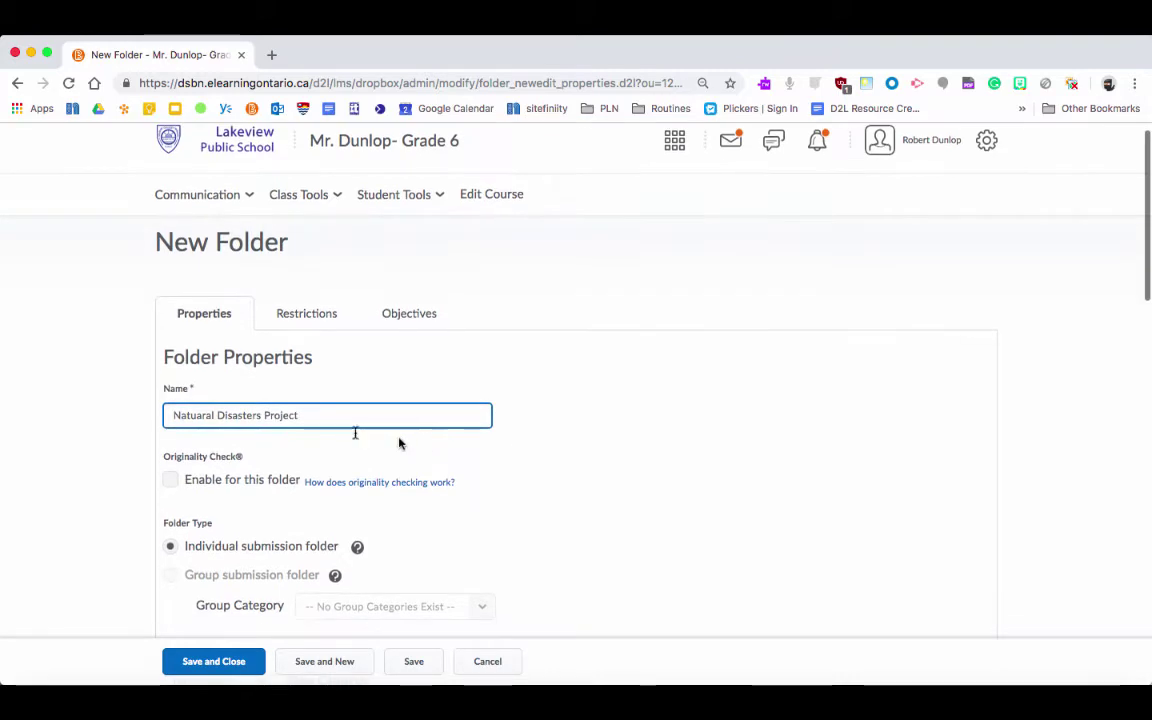
scroll(270, 422, "down", 3)
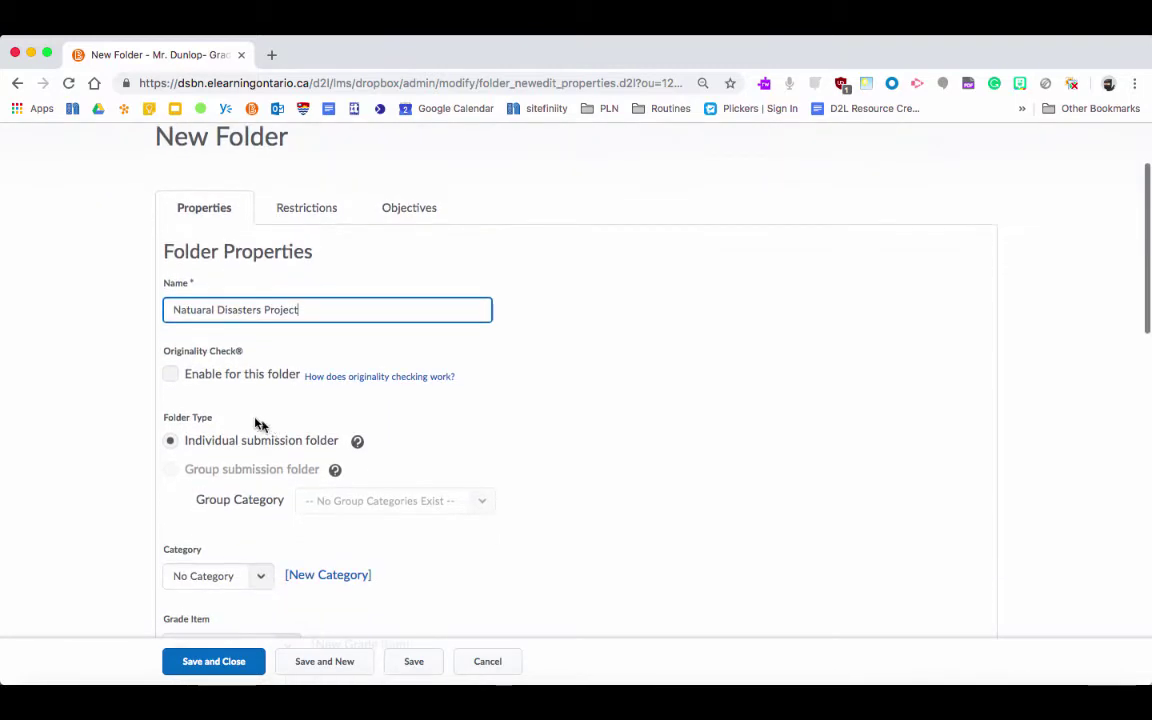
left_click(170, 375)
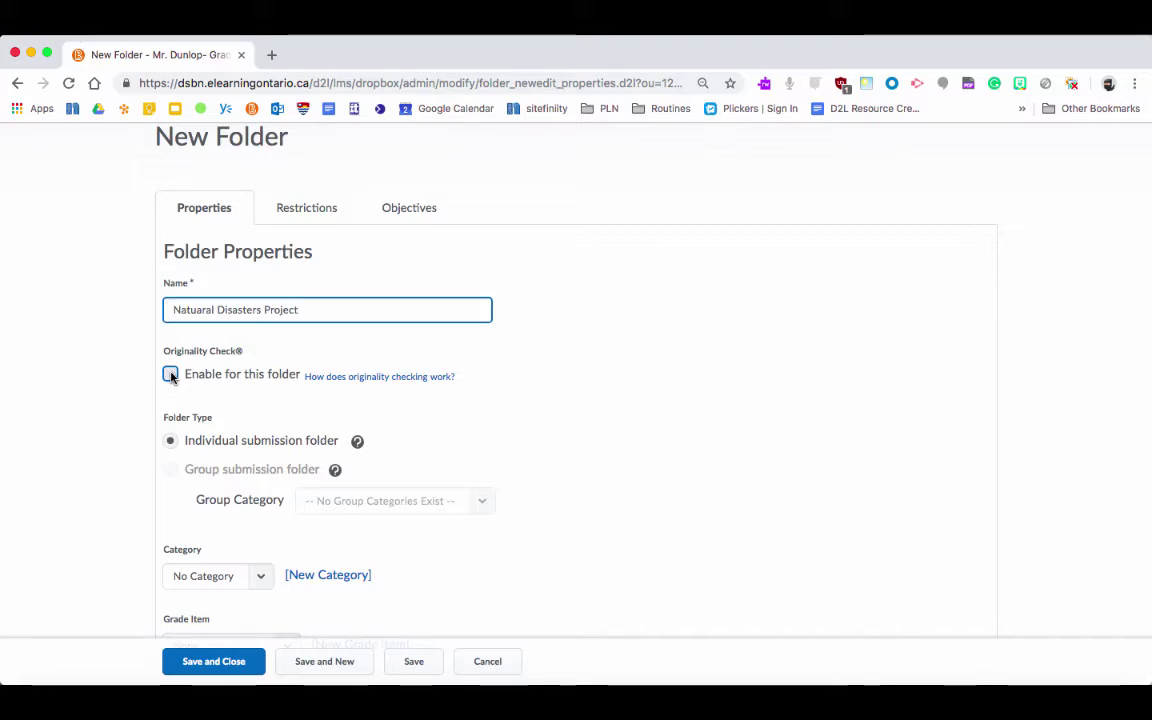
left_click(171, 376)
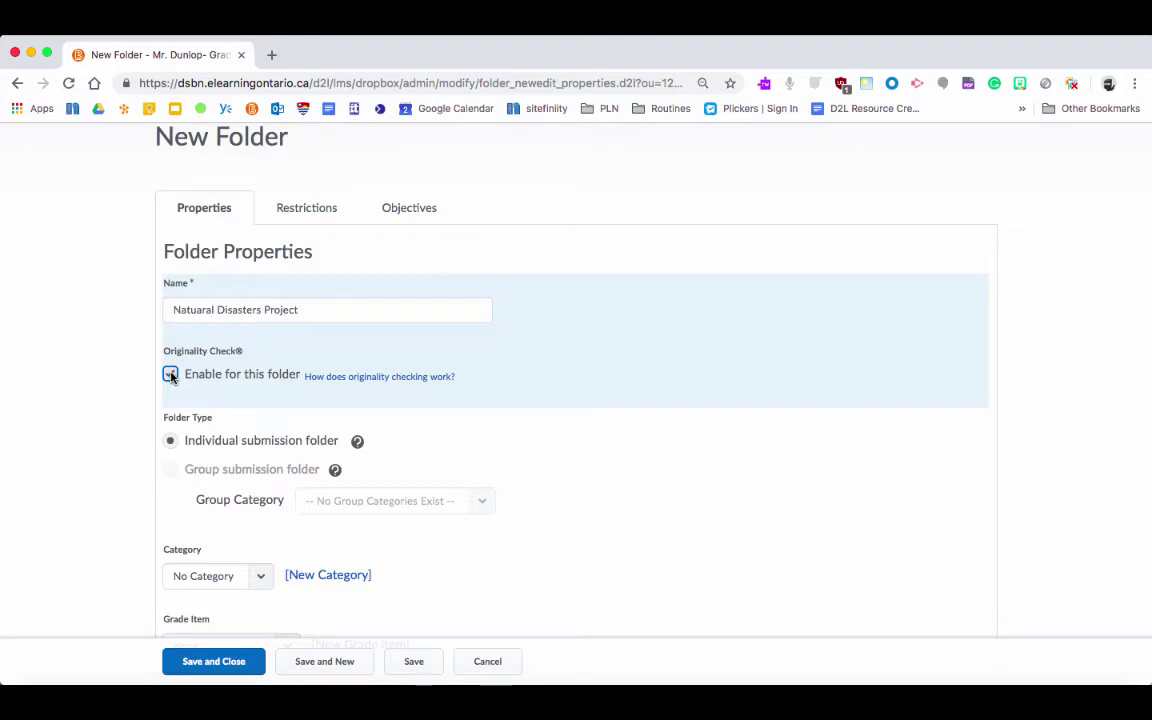
left_click(171, 376)
Step: Assign the folder to the Geography category and set its score out of 100
scroll(171, 378, "down", 3)
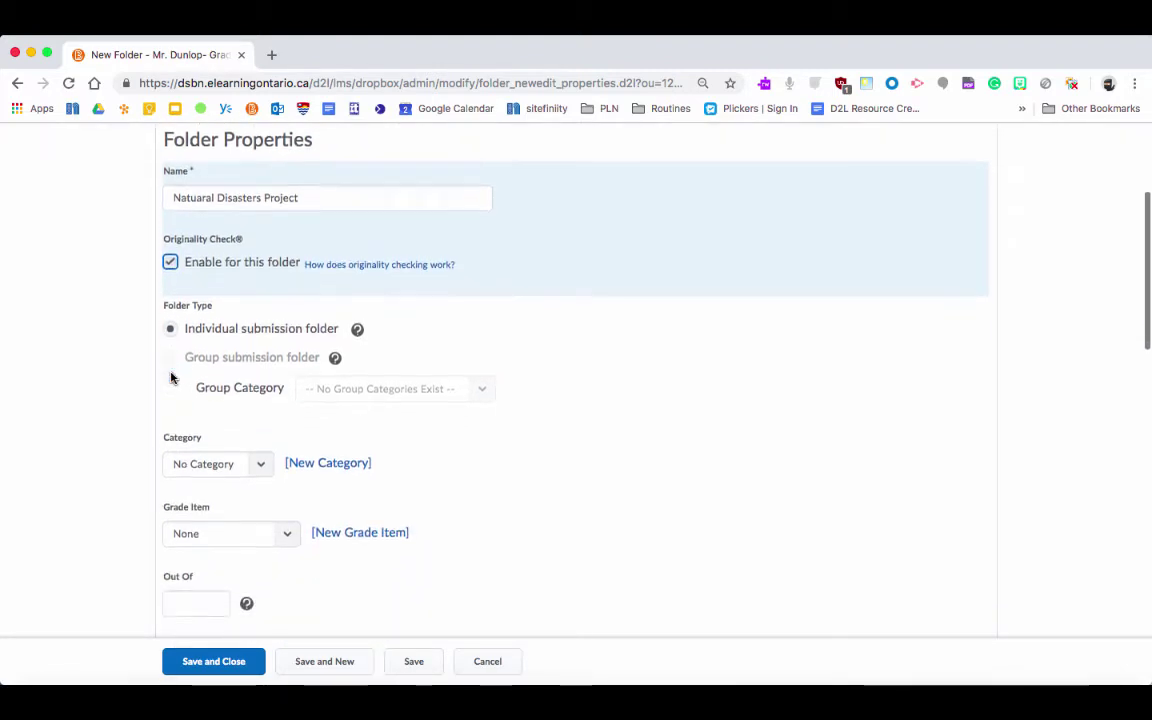
scroll(236, 359, "down", 3)
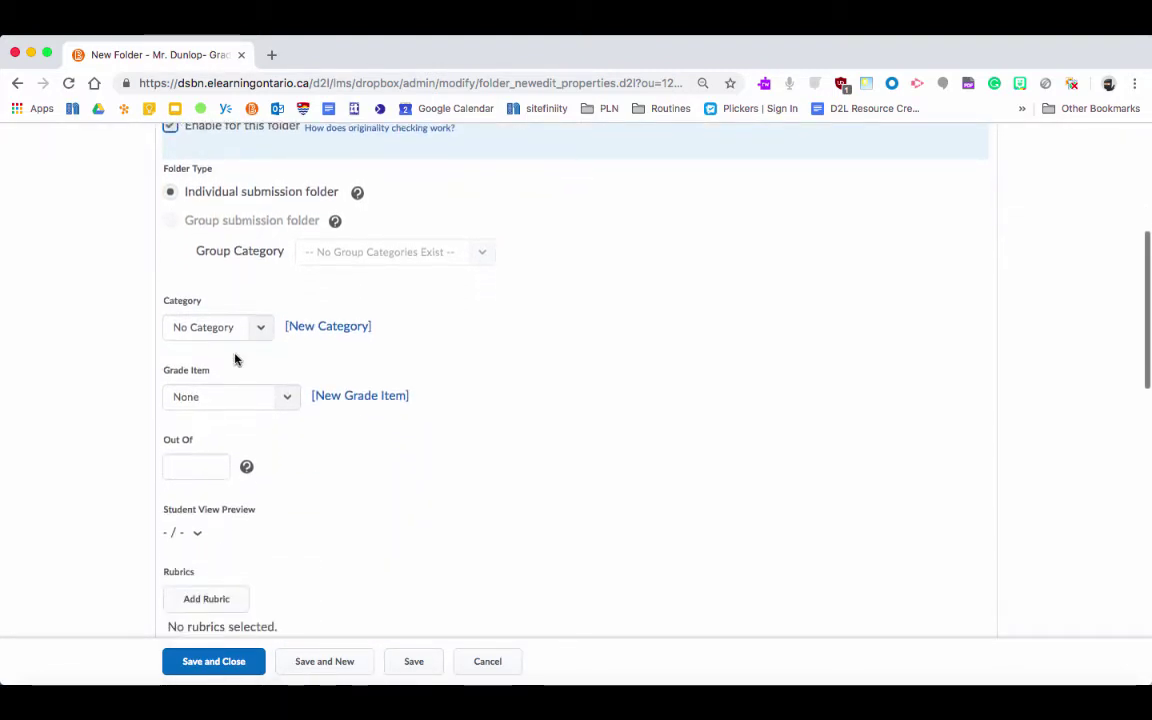
left_click(262, 332)
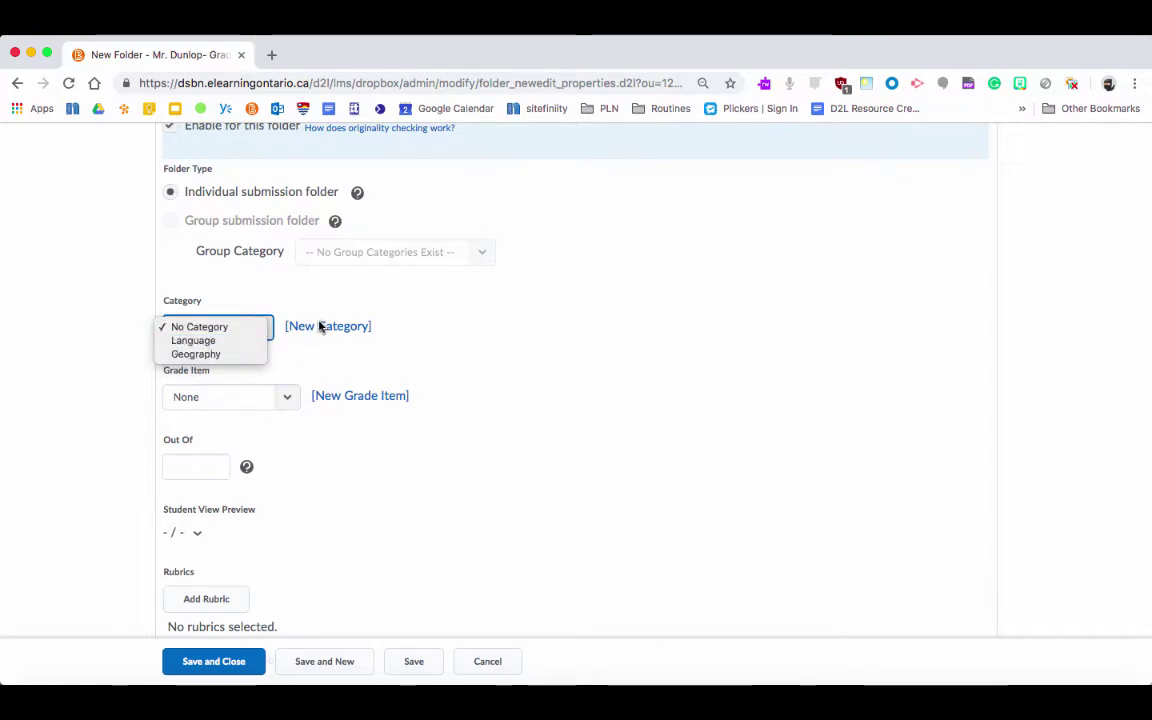
left_click(221, 356)
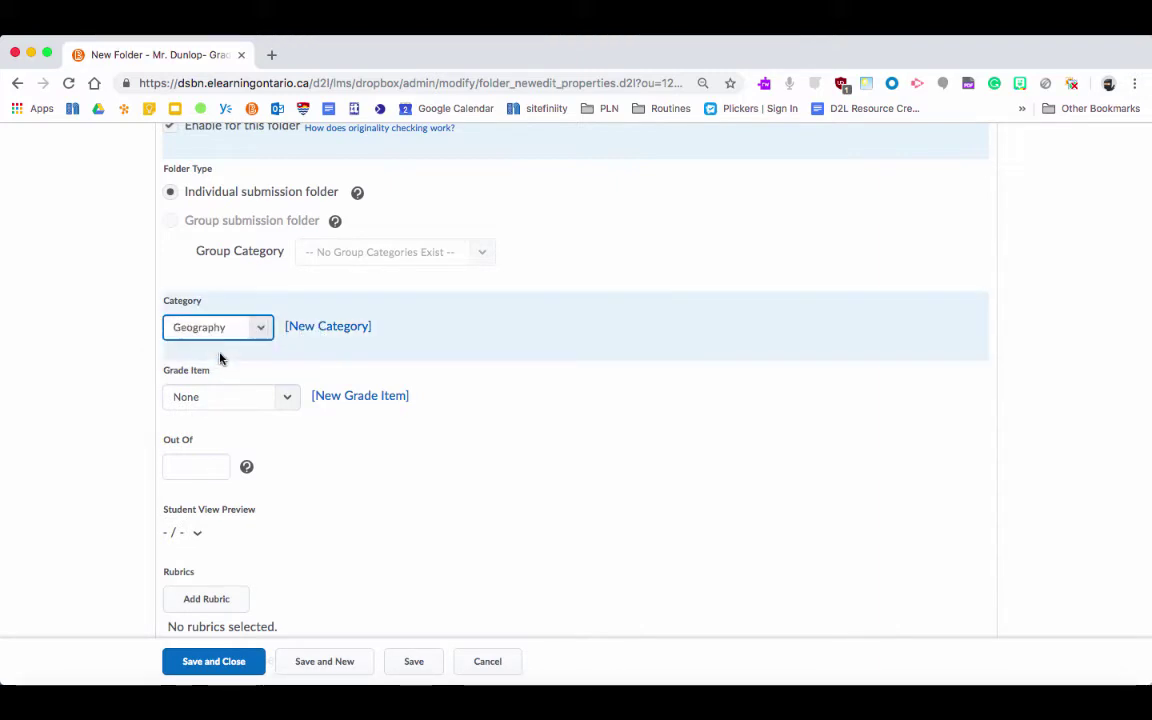
scroll(283, 368, "down", 2)
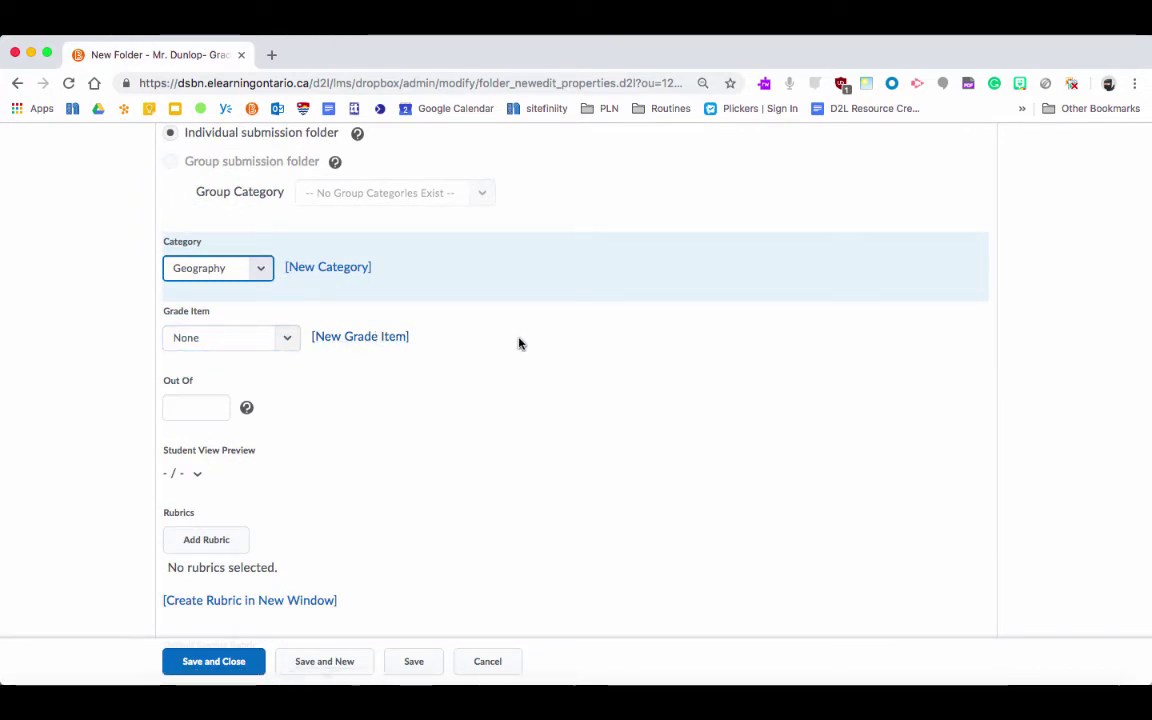
left_click(200, 409)
type("10")
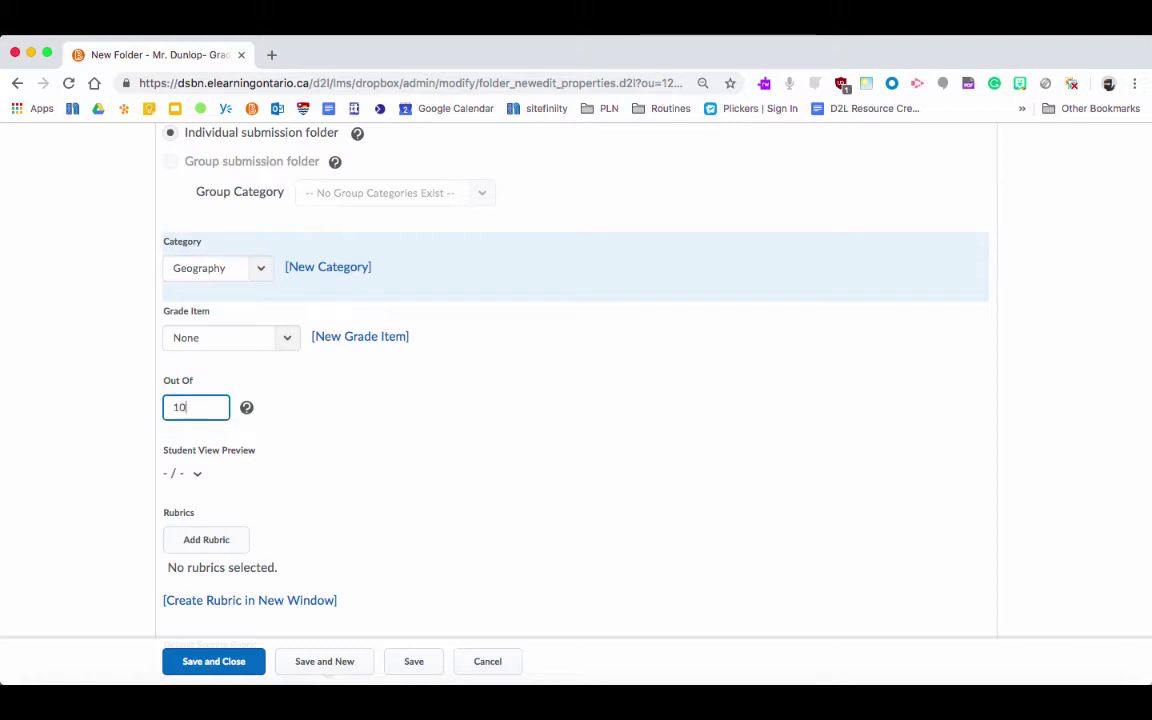
type("0")
Step: Enter "Instructions/Expectation" as the folder's instructions
scroll(329, 455, "down", 2)
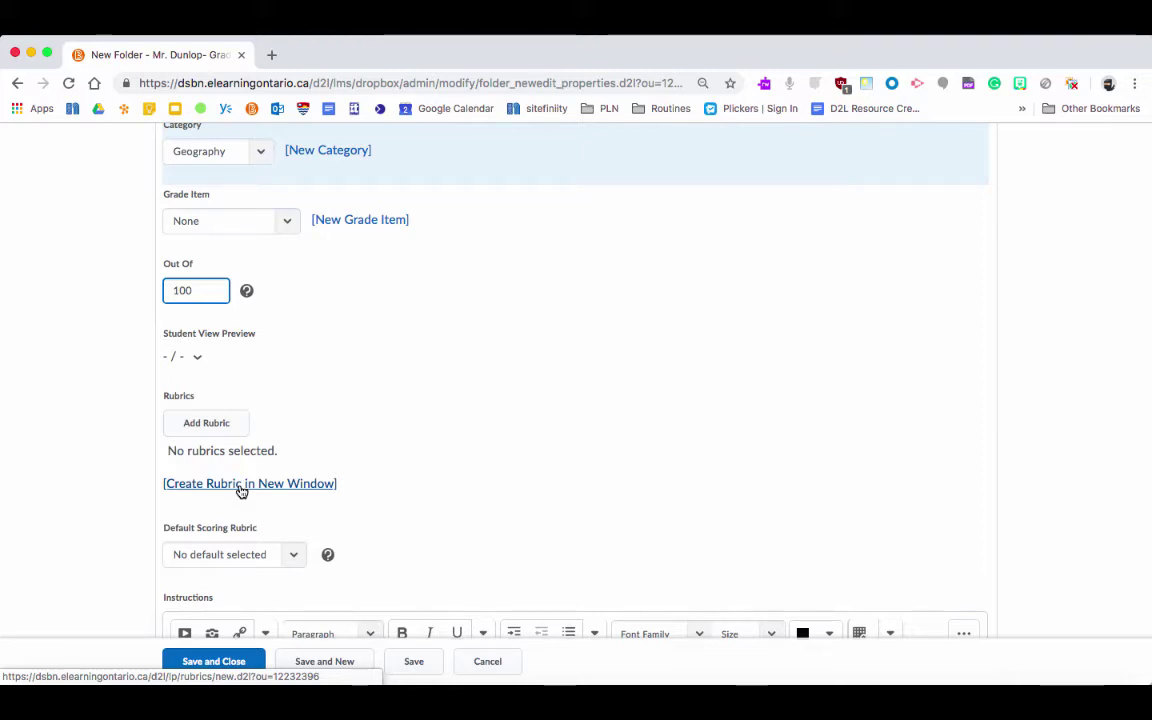
scroll(419, 535, "down", 2)
scroll(419, 533, "down", 4)
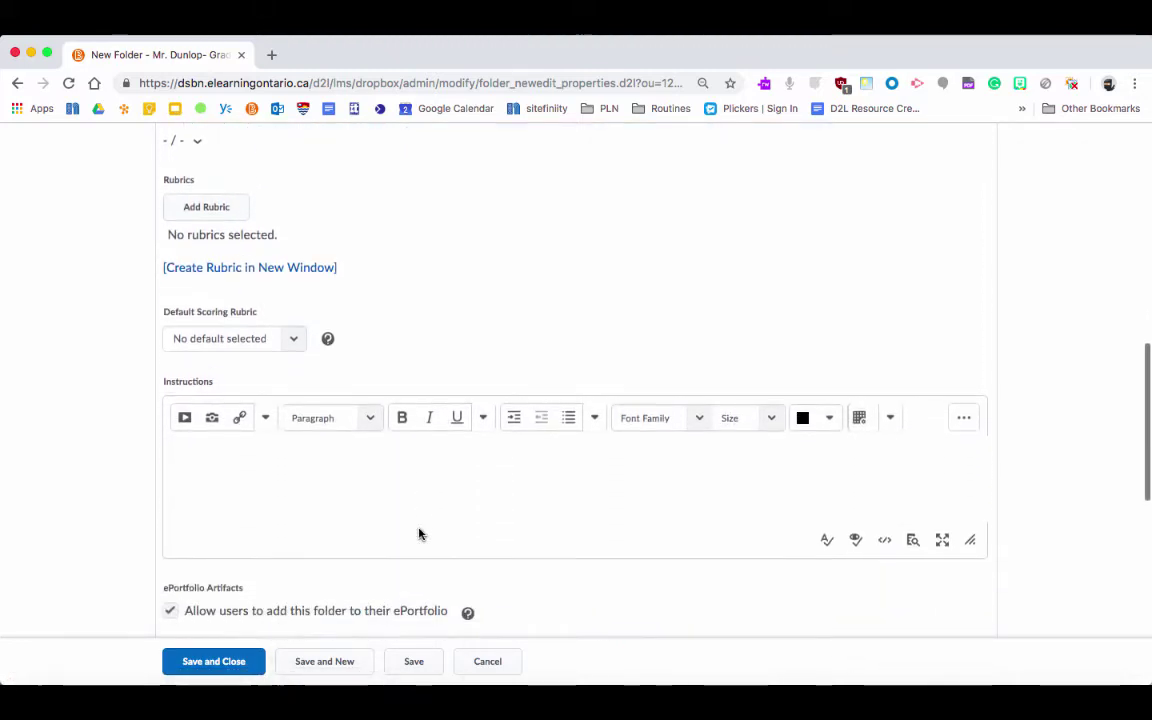
left_click(287, 387)
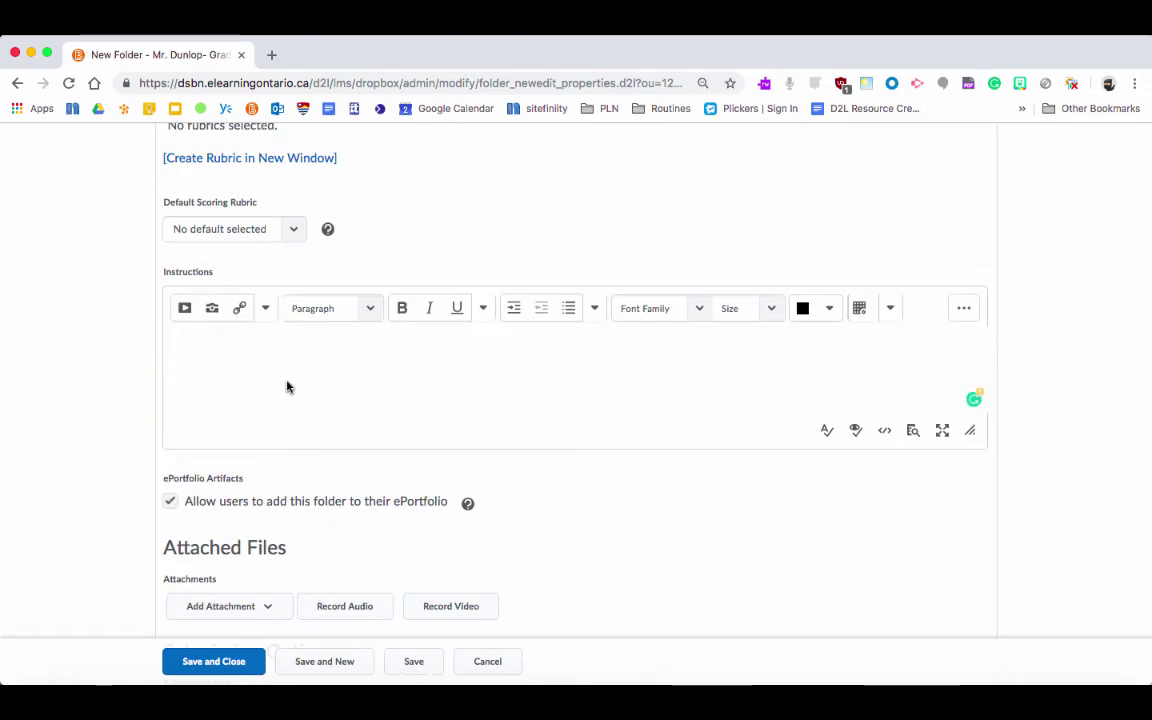
type("Instruc")
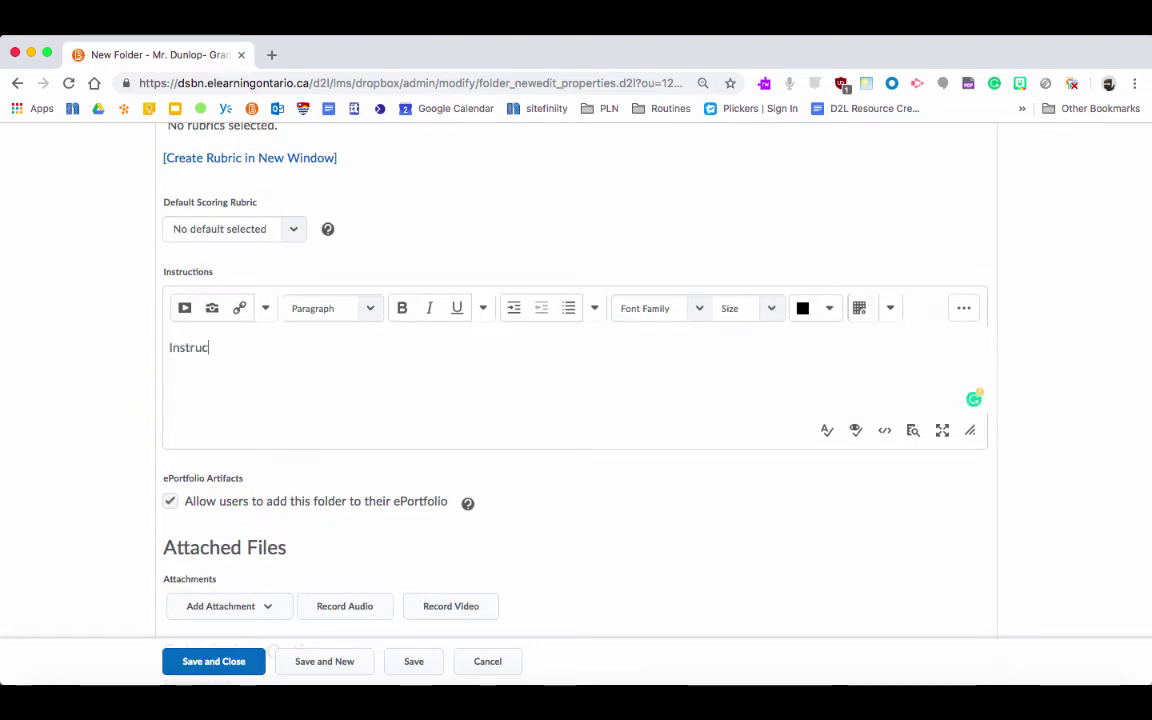
type("tions/Expectation")
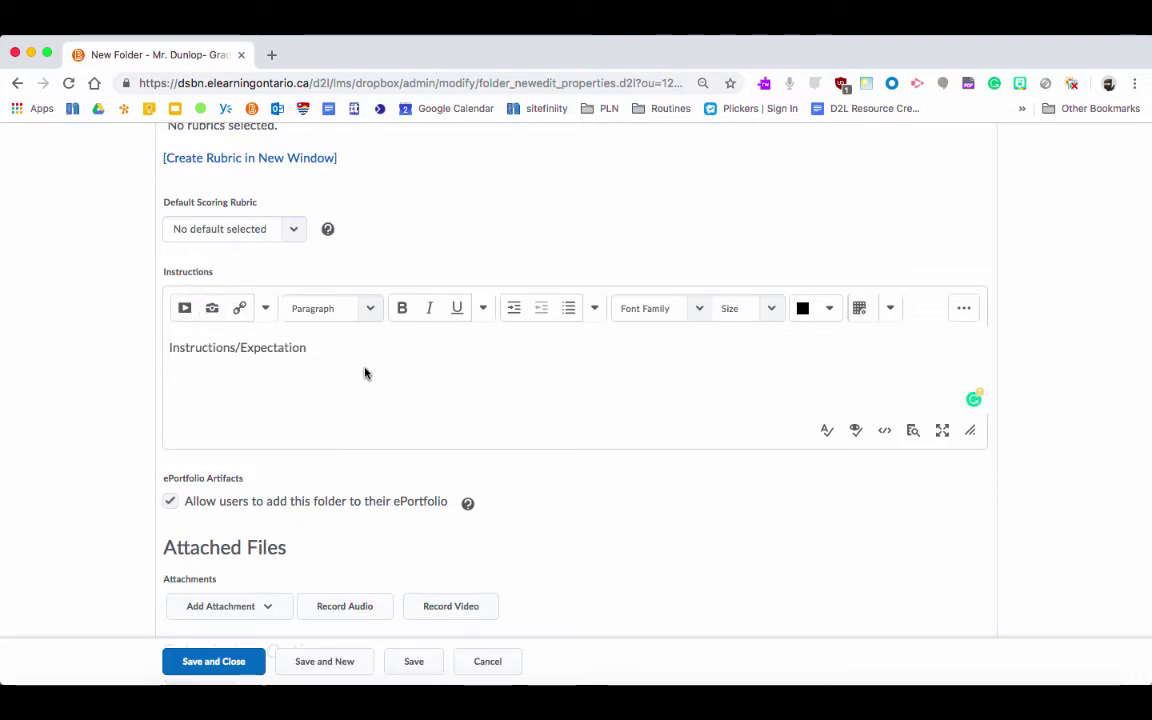
Step: Keep the default submission options, then save the new dropbox folder and close its form
scroll(568, 457, "down", 5)
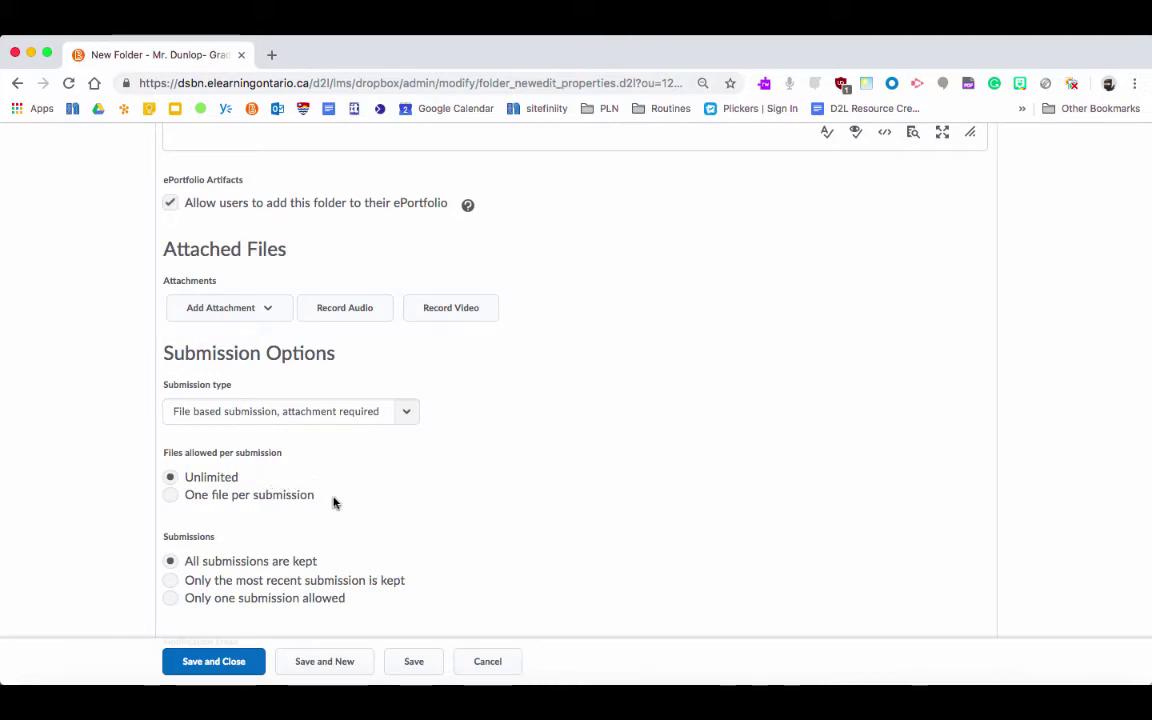
scroll(509, 537, "down", 3)
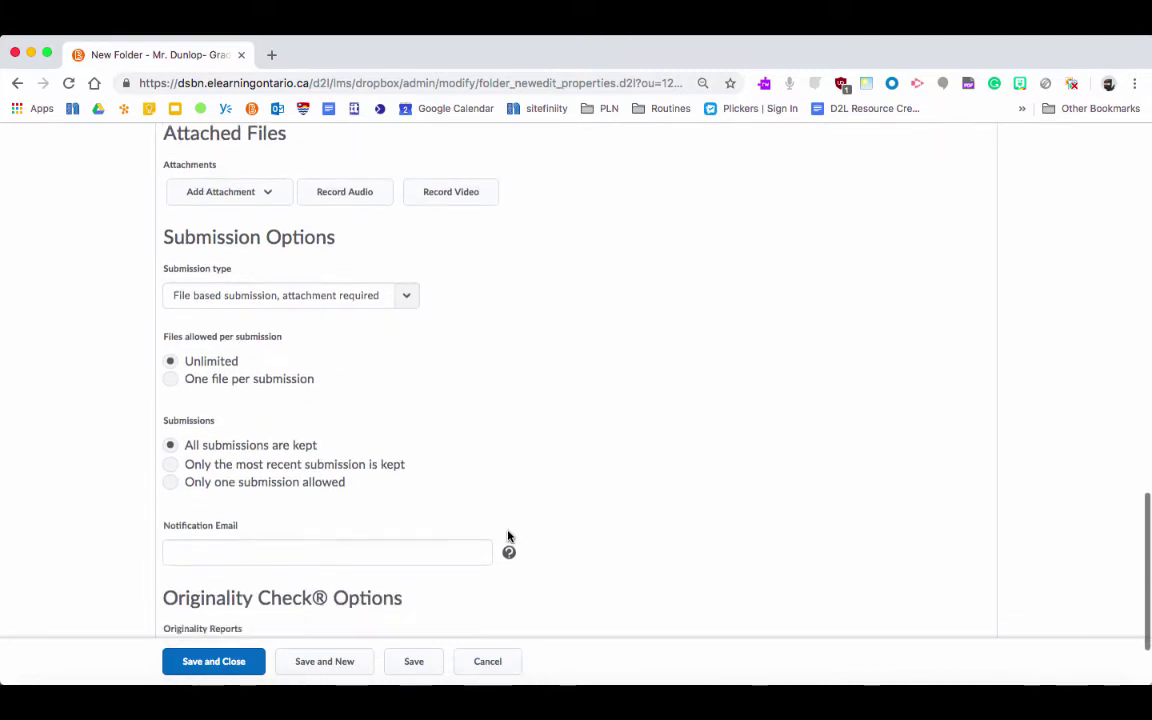
scroll(509, 537, "down", 3)
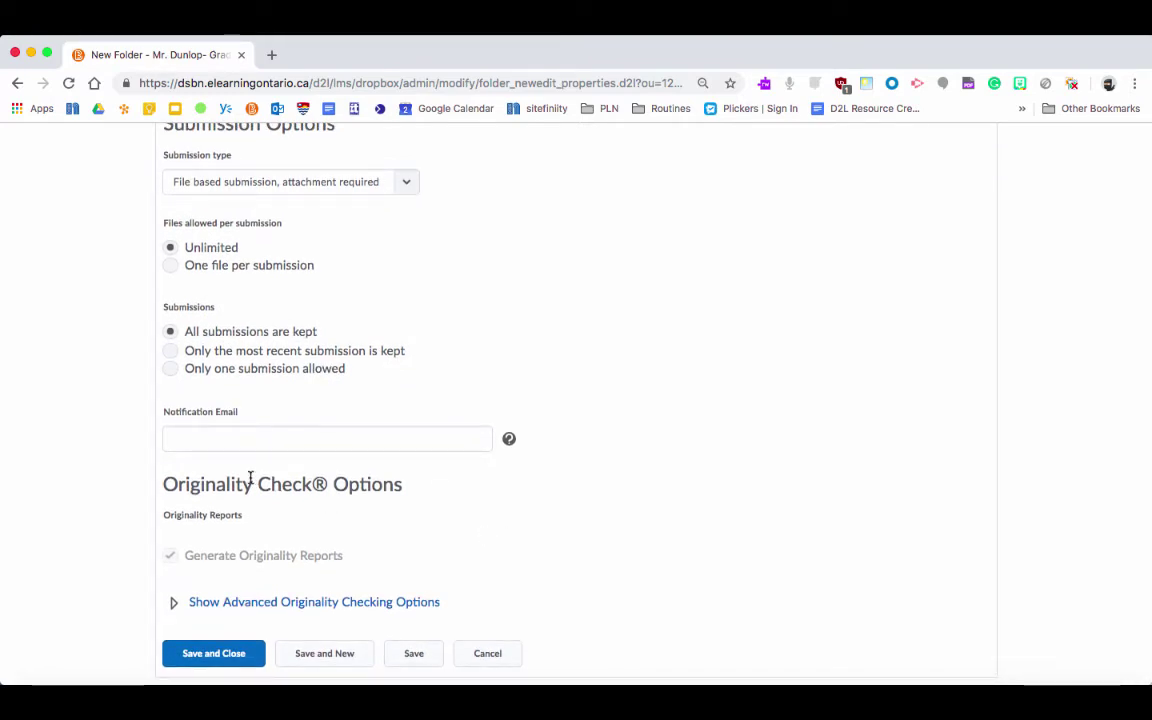
left_click(198, 655)
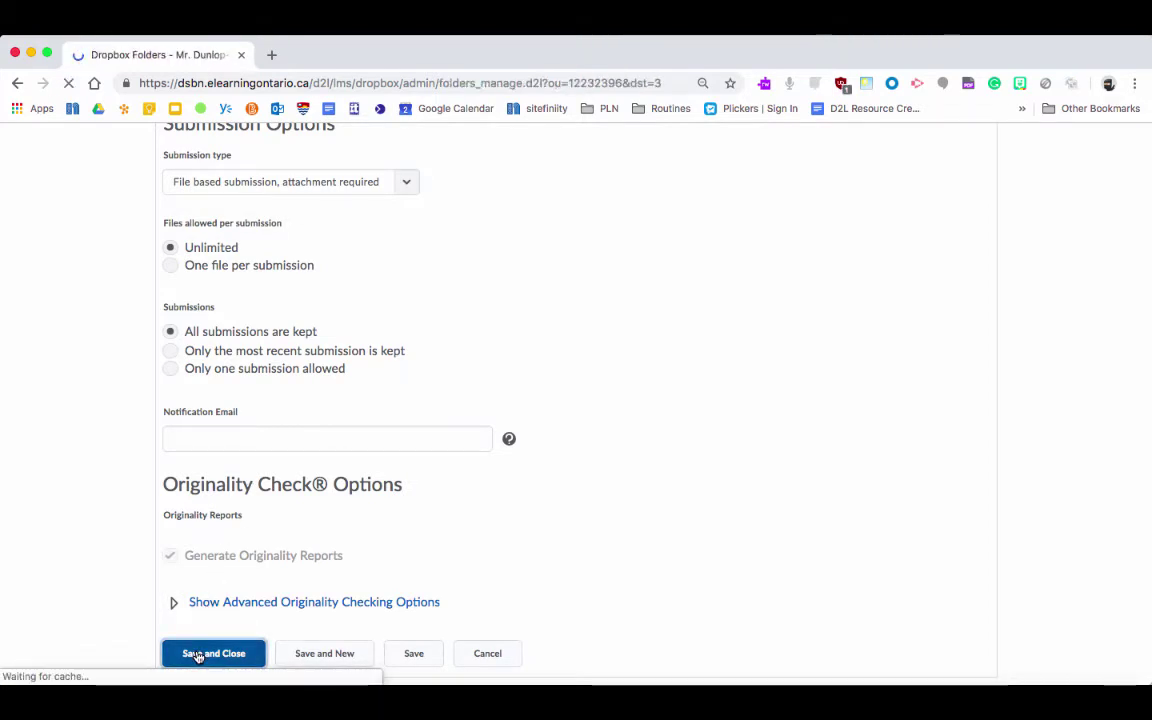
Step: Make the Natuaral Disasters Project folder in the Geography category visible to users
scroll(197, 650, "down", 3)
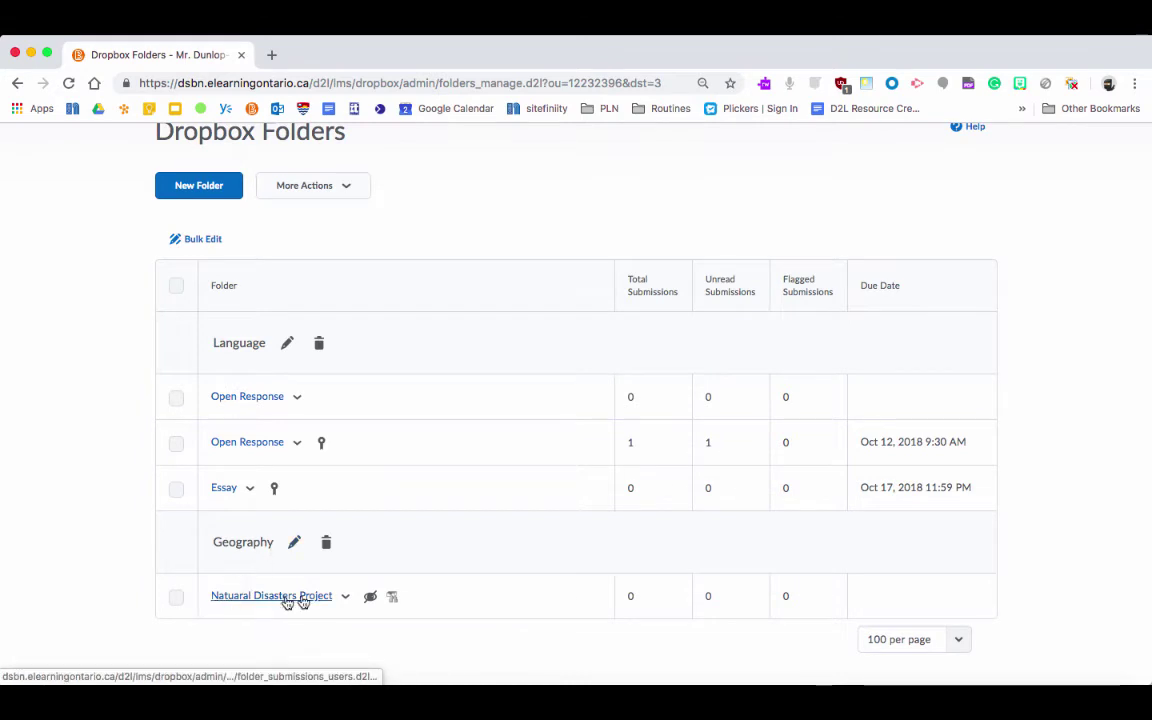
left_click(345, 598)
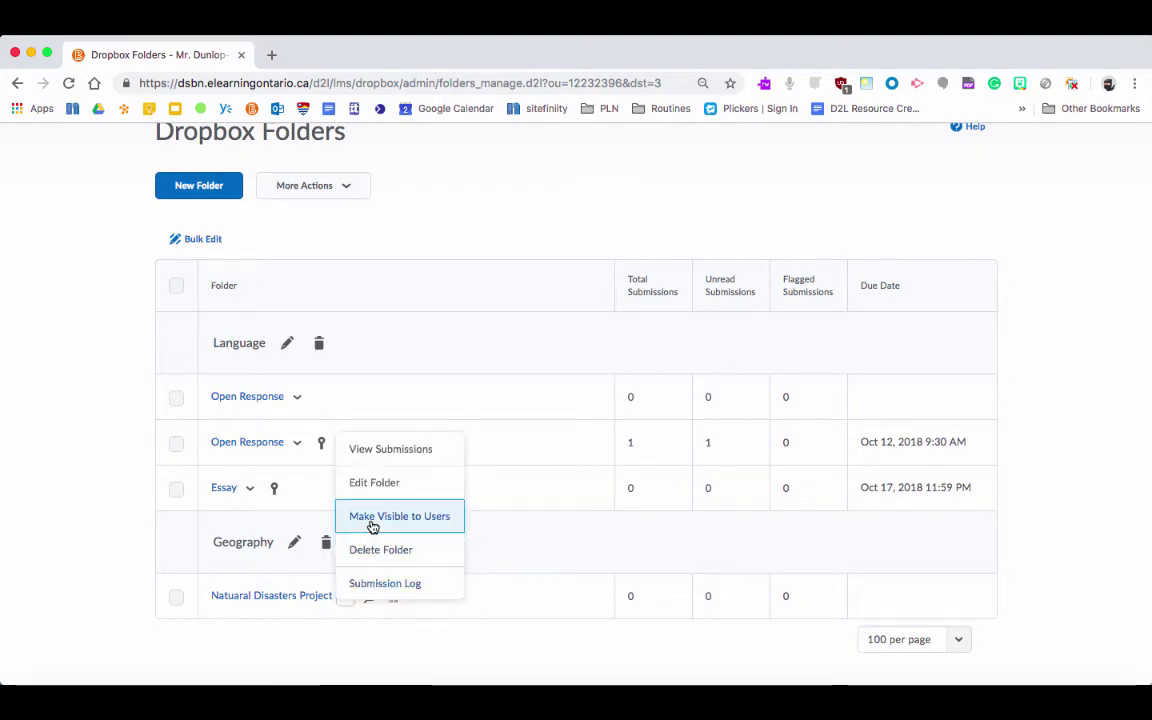
left_click(372, 516)
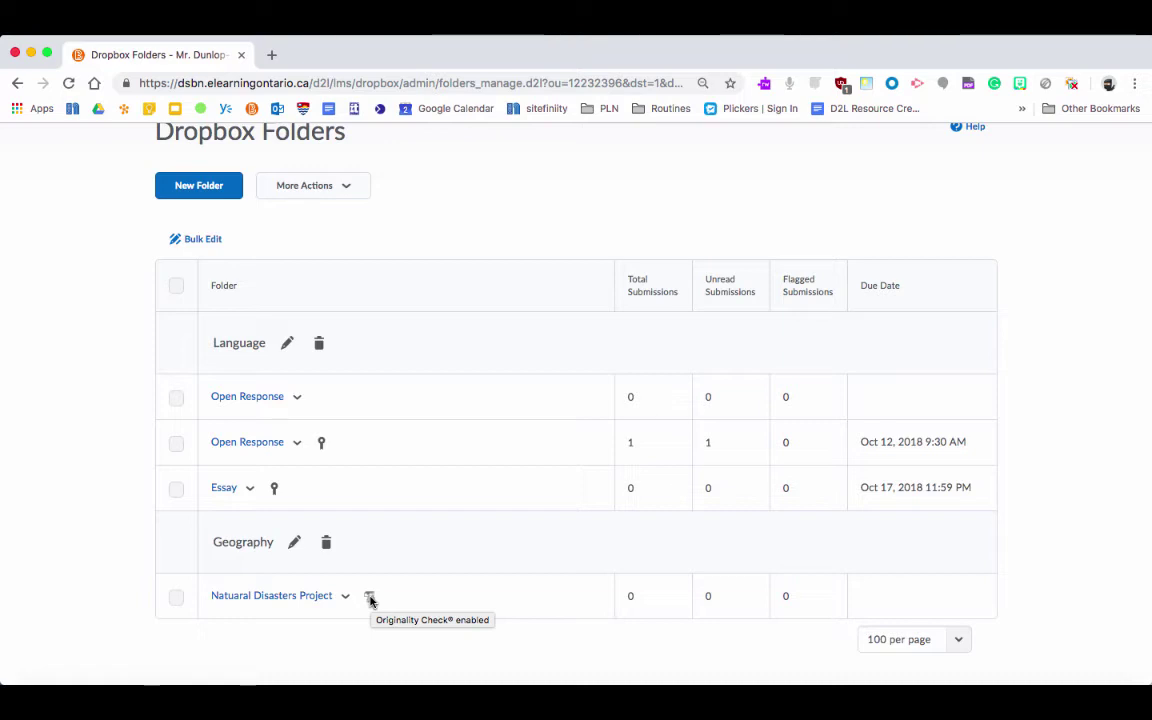
Step: Return to the course homepage and start a new news item
scroll(370, 598, "up", 3)
left_click(360, 165)
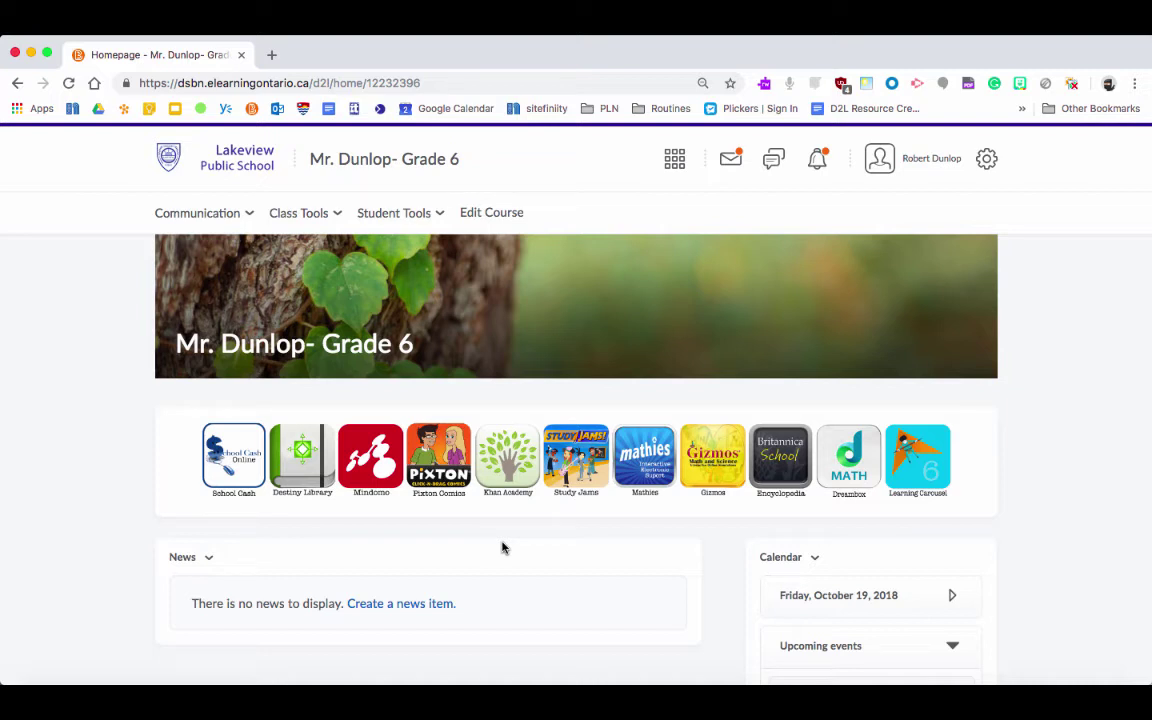
scroll(502, 547, "down", 5)
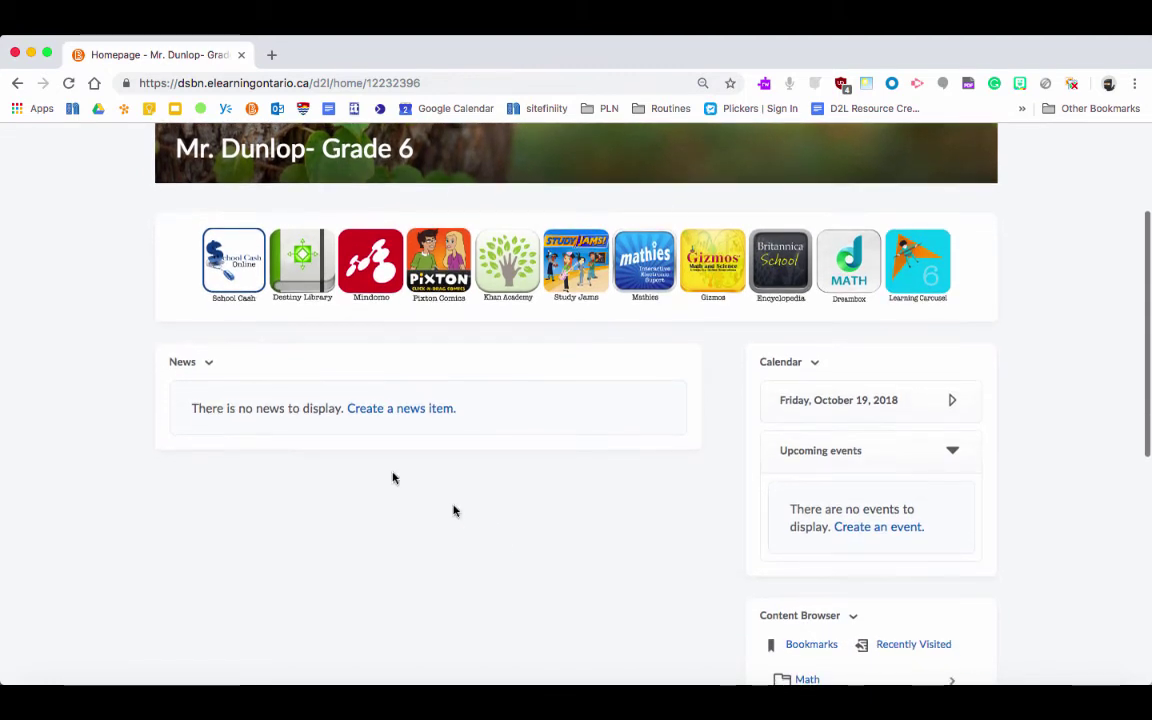
left_click(209, 366)
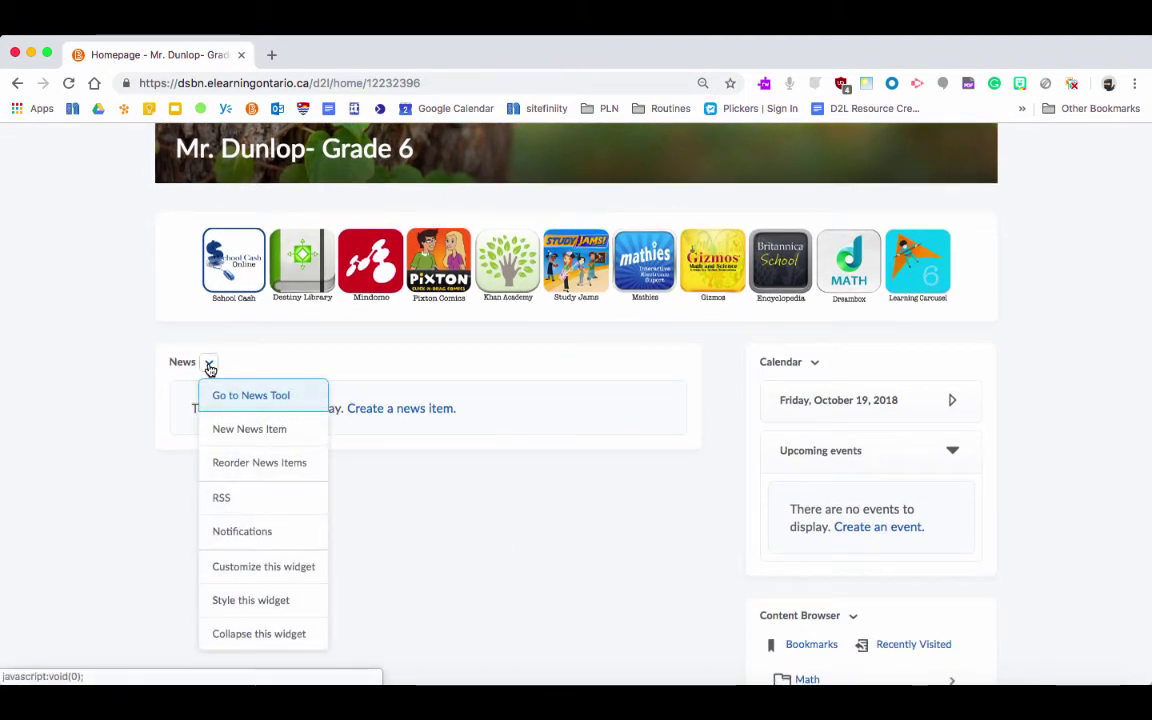
left_click(220, 430)
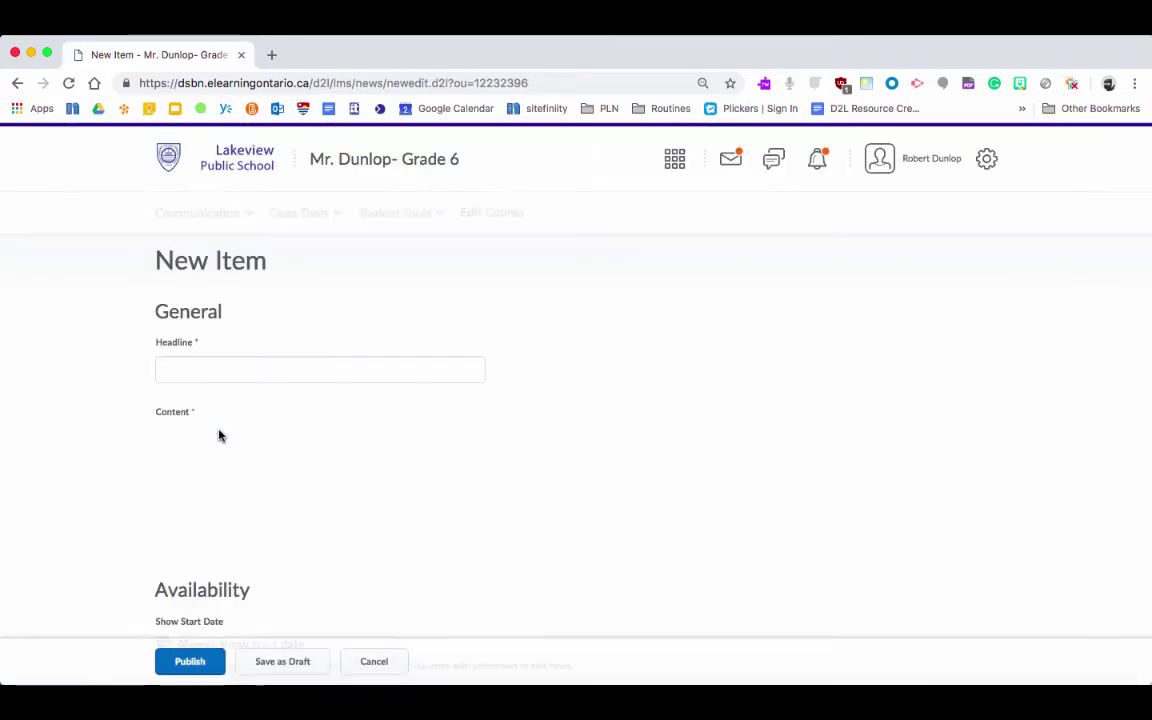
Step: Give the news item the headline "Hand In" and insert a quicklink to the Natuaral Disasters Project dropbox folder in its content
left_click(215, 372)
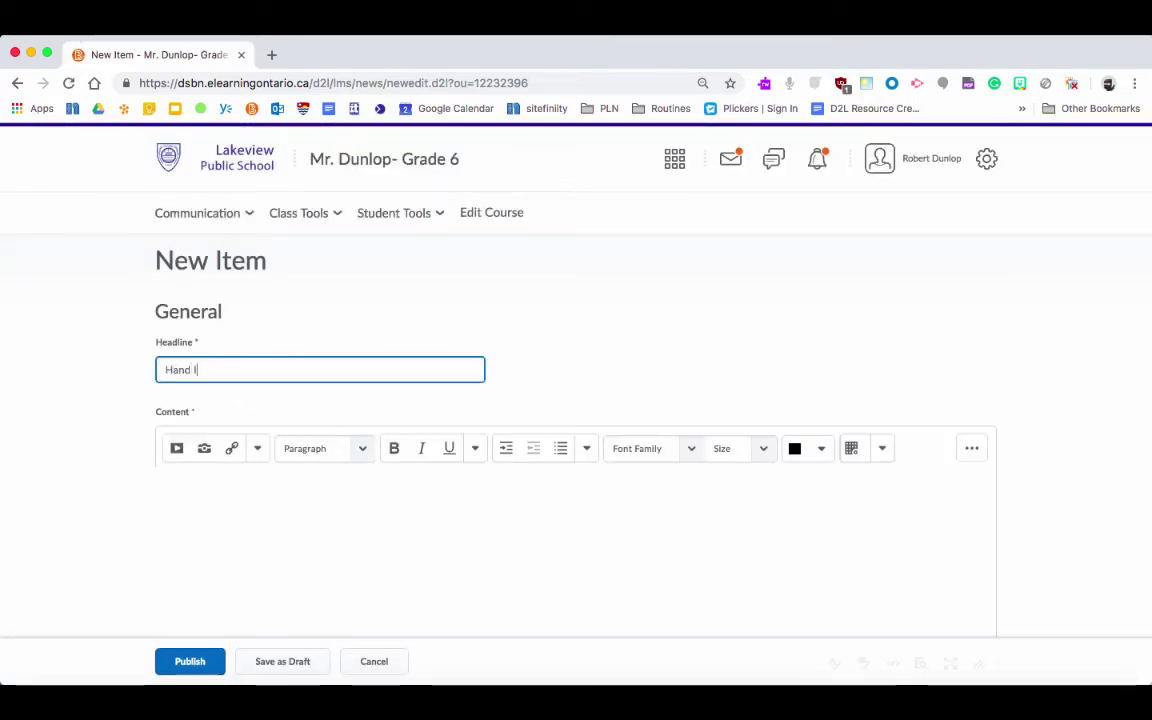
type("n")
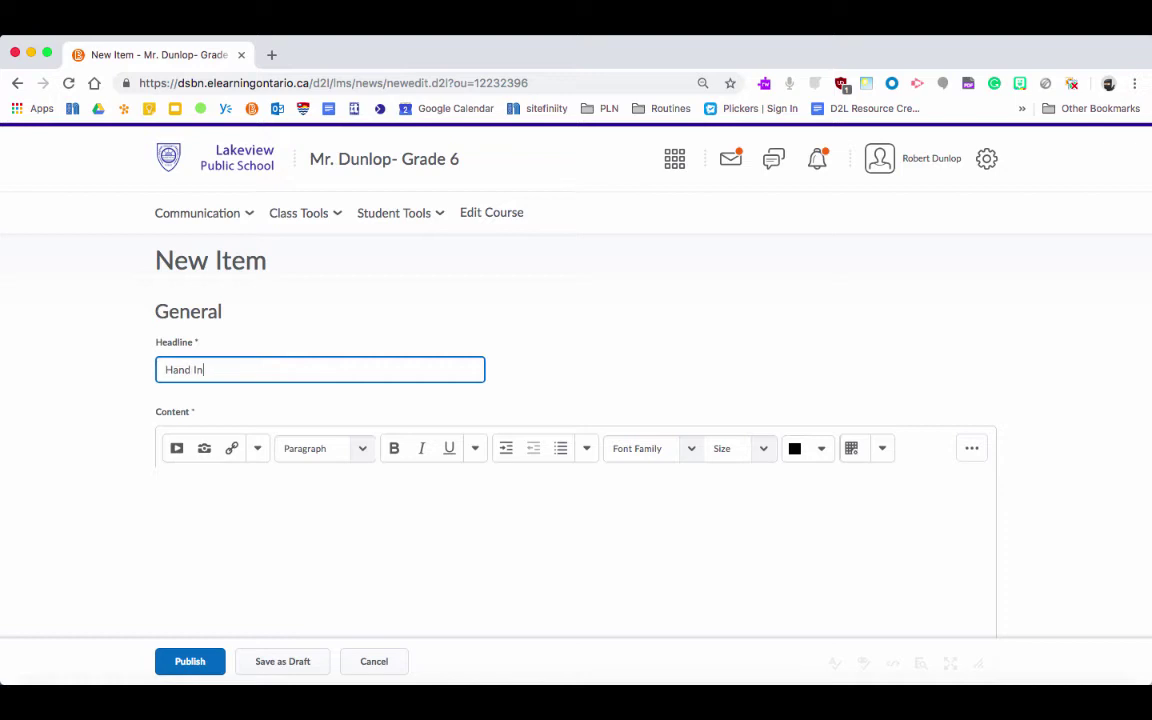
left_click(230, 455)
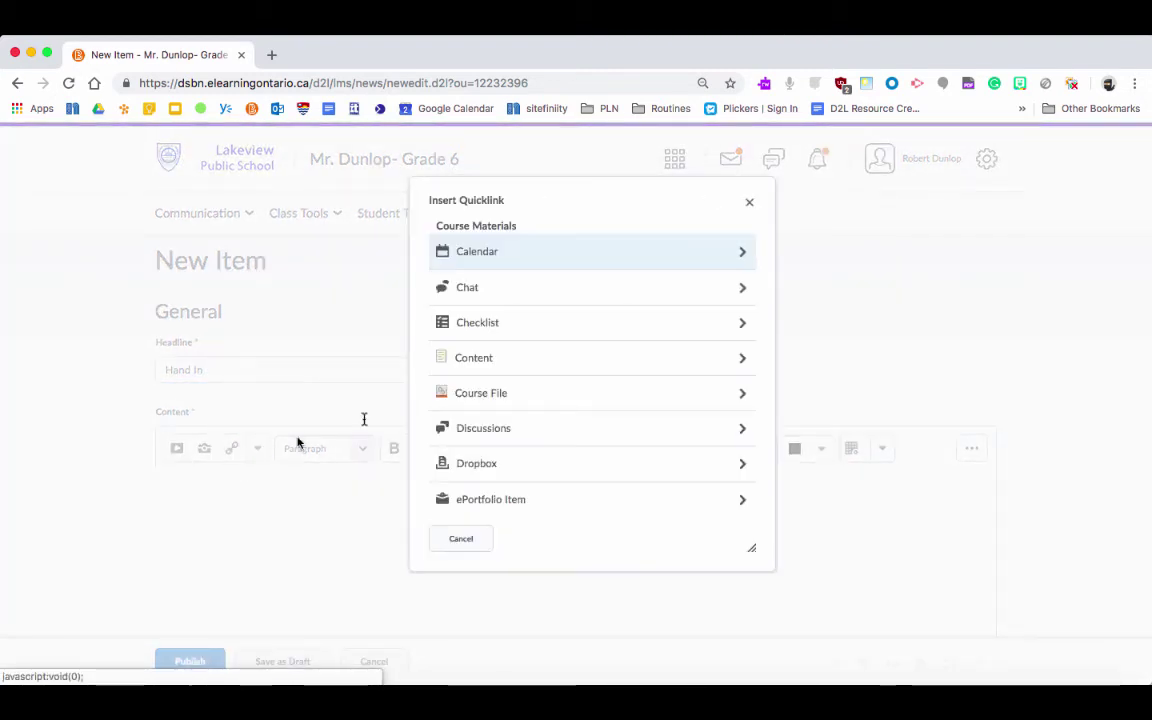
scroll(607, 391, "down", 1)
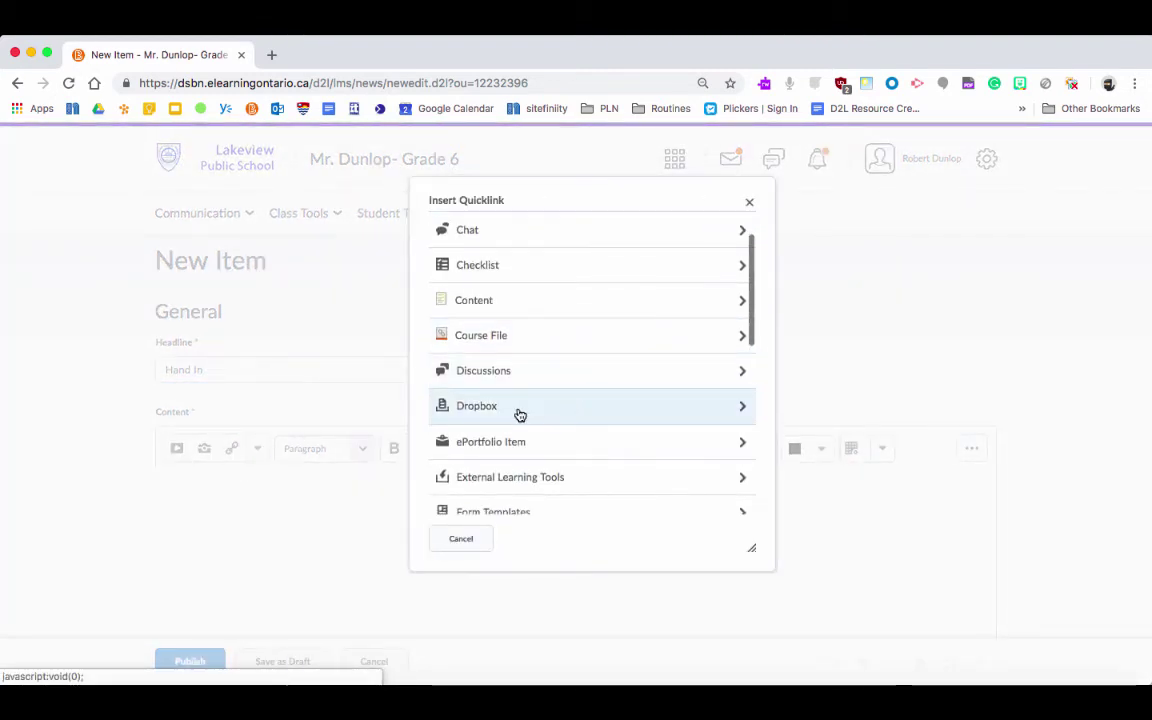
left_click(485, 412)
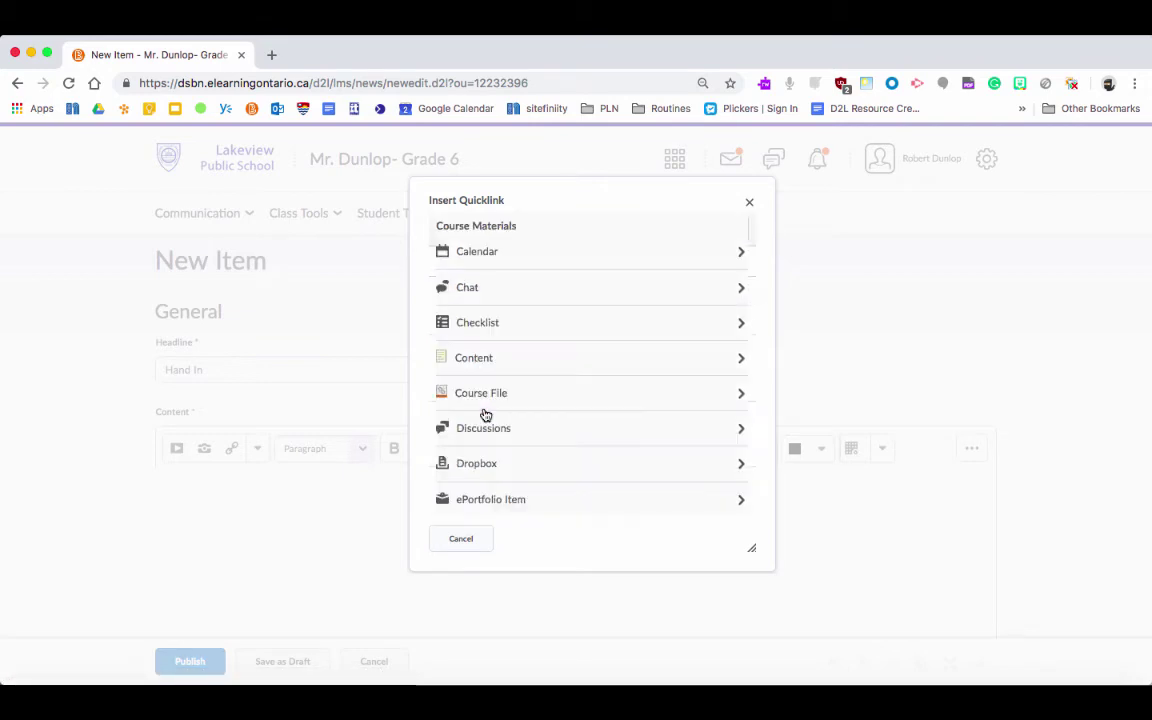
scroll(584, 406, "down", 2)
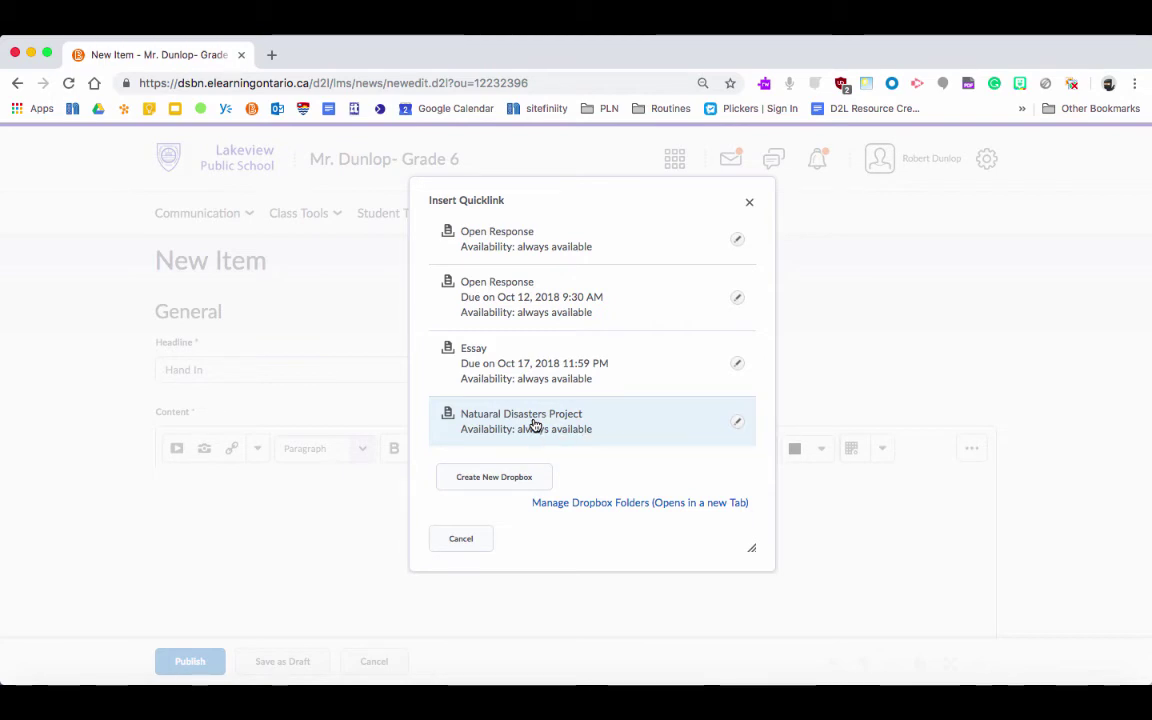
left_click(535, 424)
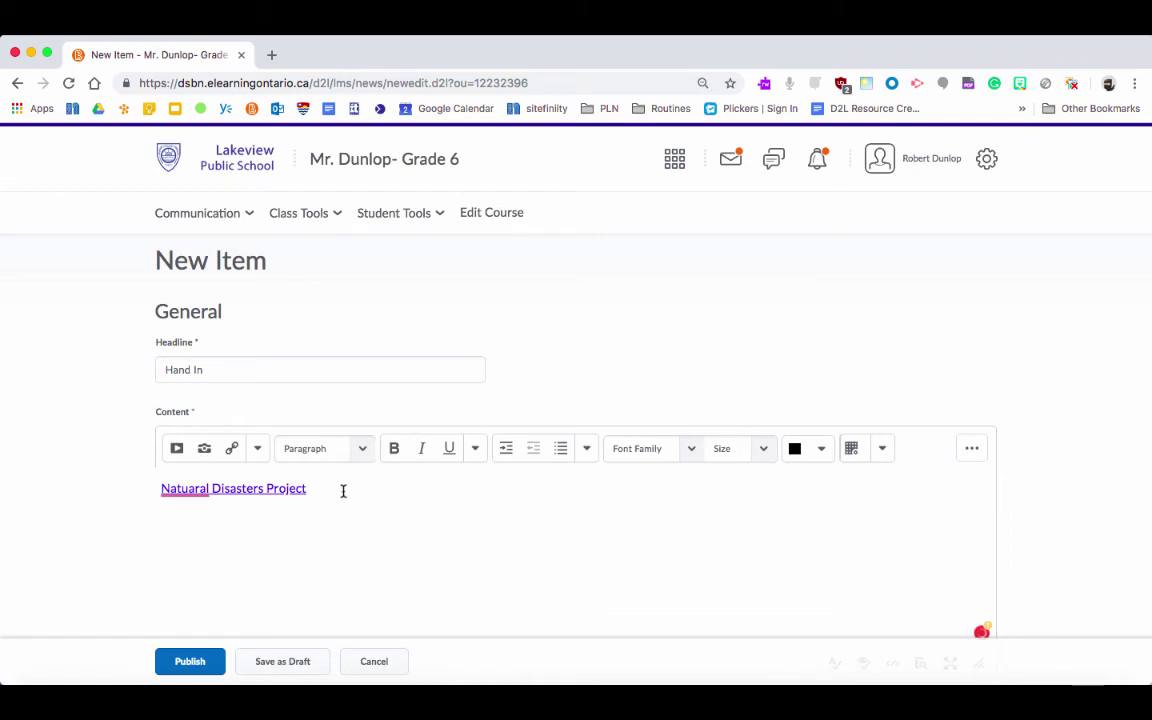
Step: Correct the link text to "Natural Disasters Project" and publish the news item
left_click(195, 488)
key("BackSpace")
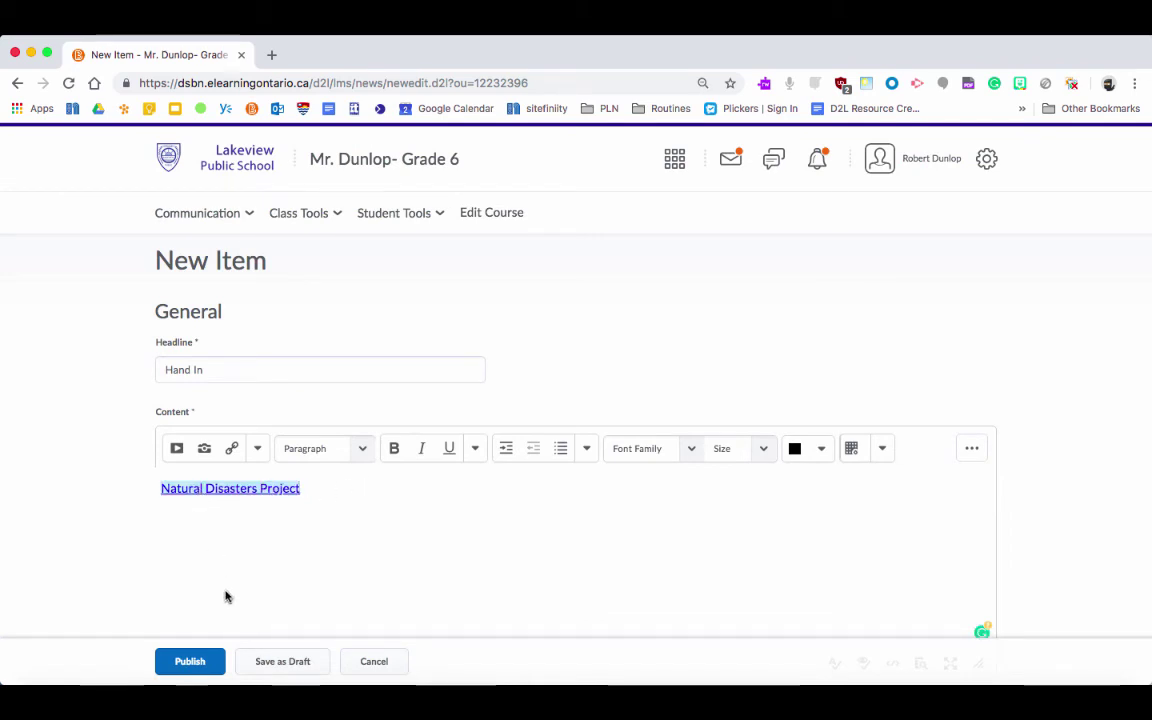
left_click(190, 662)
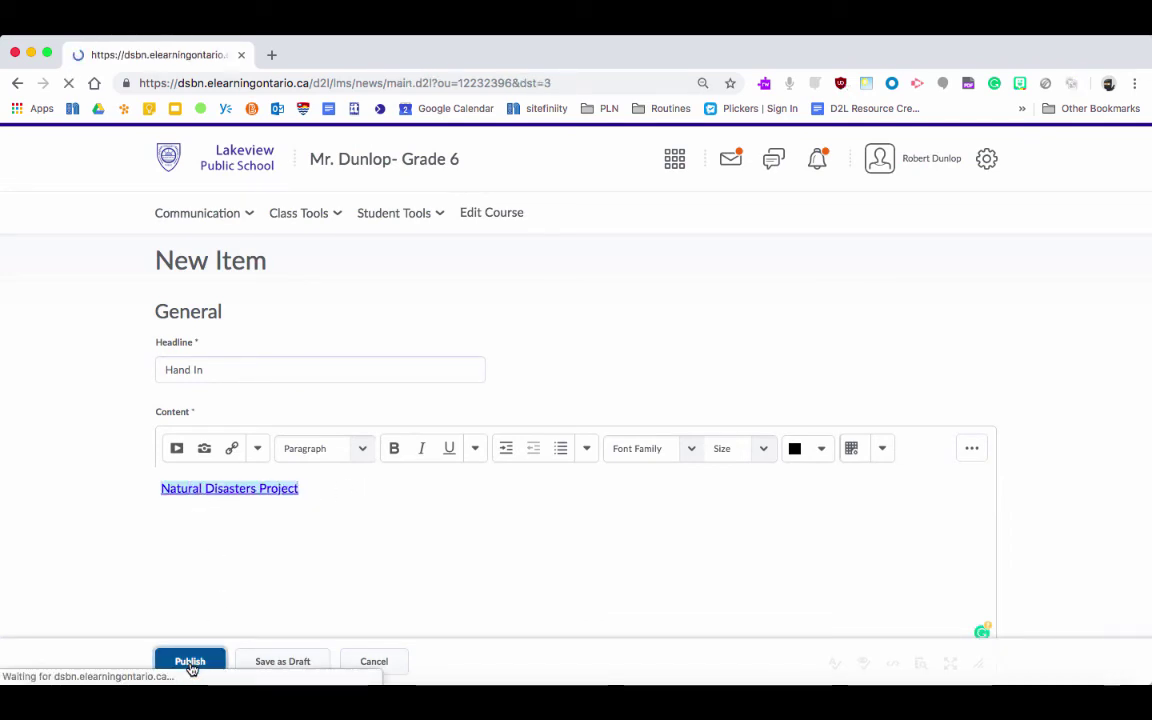
Step: Return to the course homepage and view the published Hand In news item
left_click(365, 164)
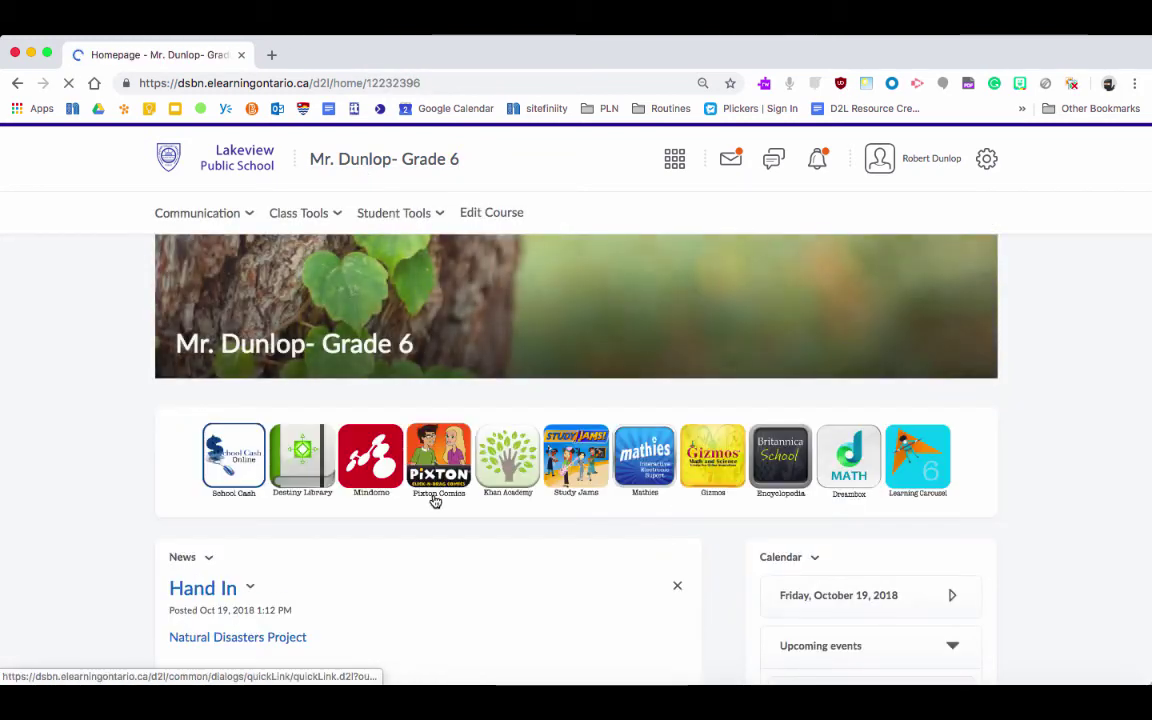
scroll(434, 501, "down", 2)
scroll(635, 455, "up", 2)
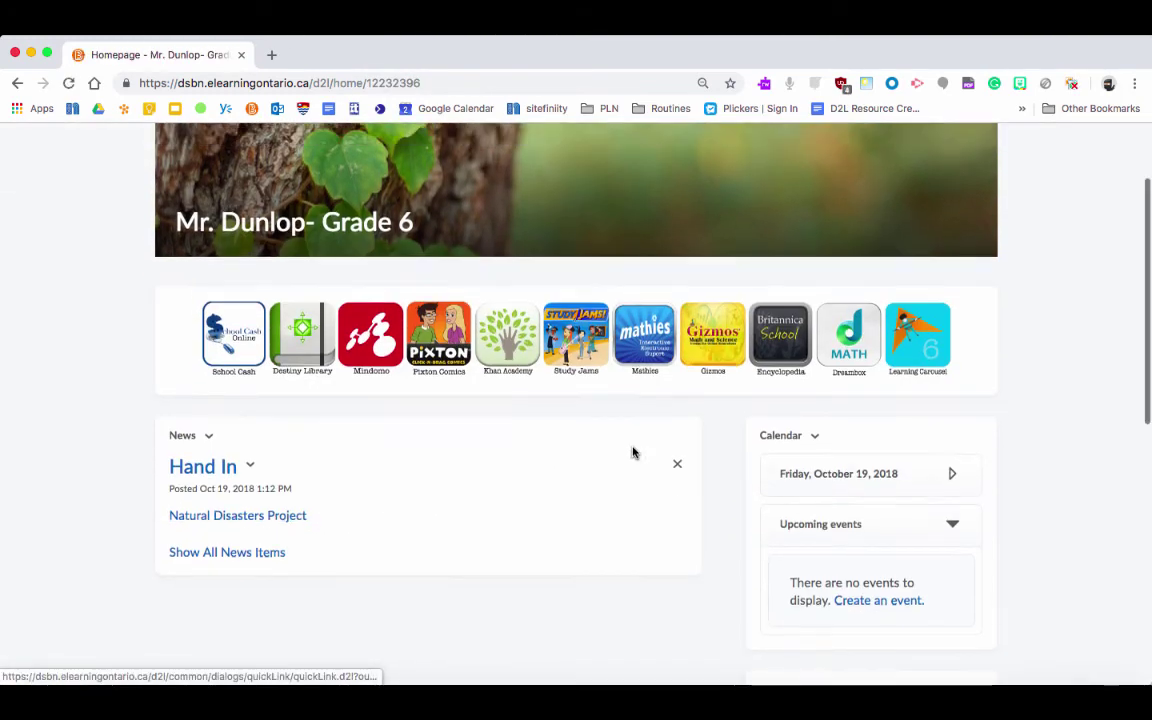
scroll(738, 310, "up", 1)
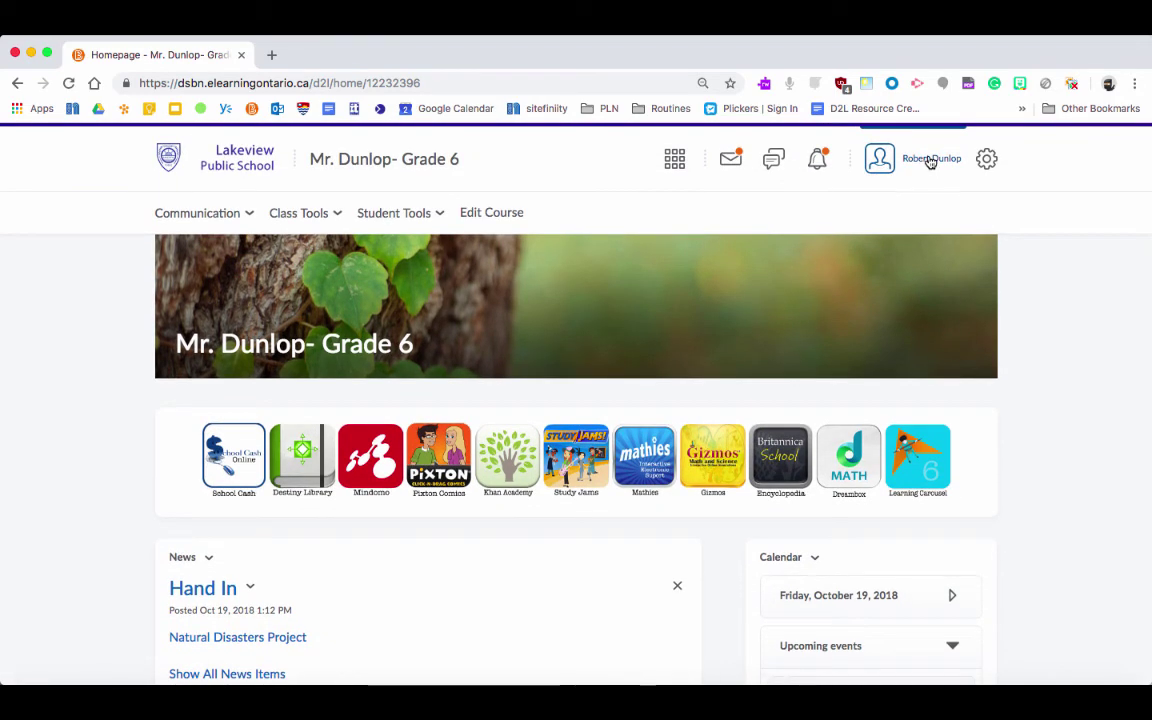
Step: Switch to viewing the course as a student and open the Natural Disasters Project link in the Hand In news item
left_click(929, 160)
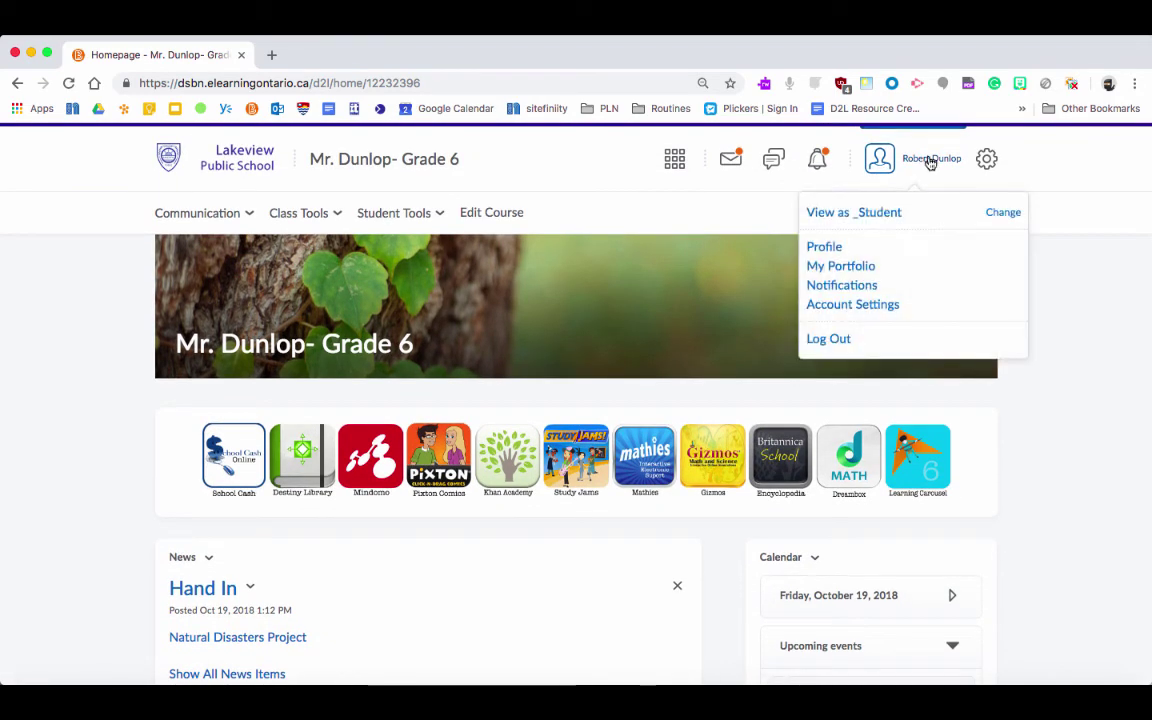
left_click(845, 217)
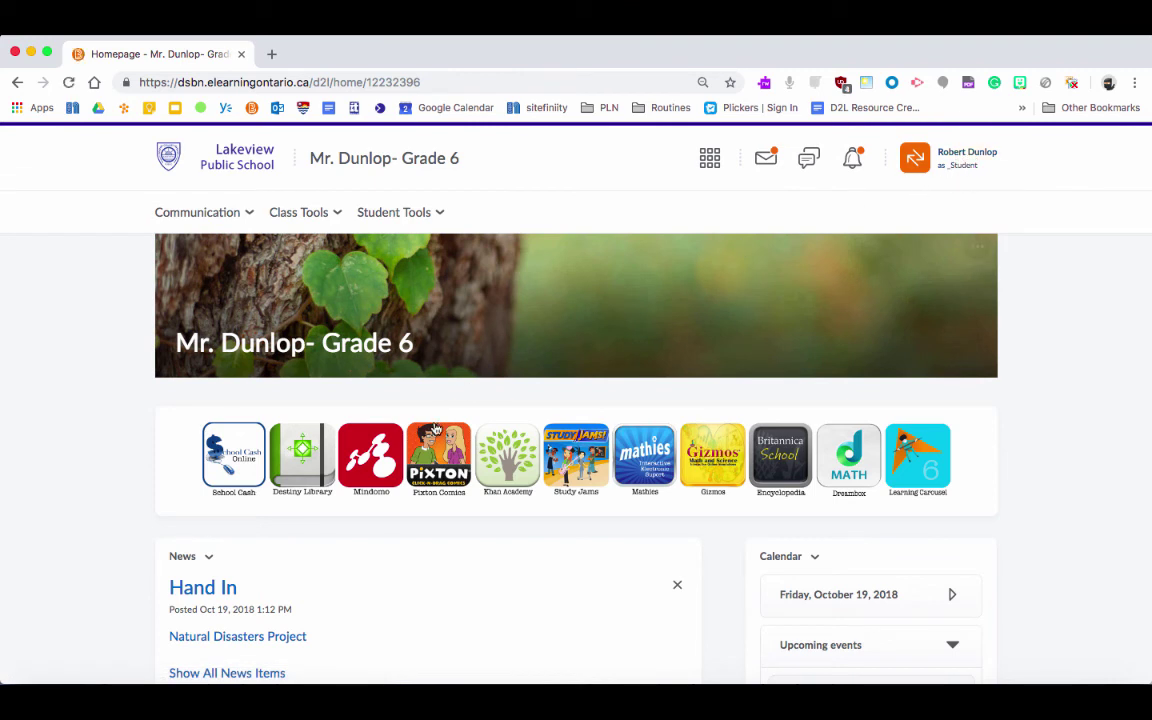
scroll(330, 548, "down", 3)
scroll(334, 550, "down", 1)
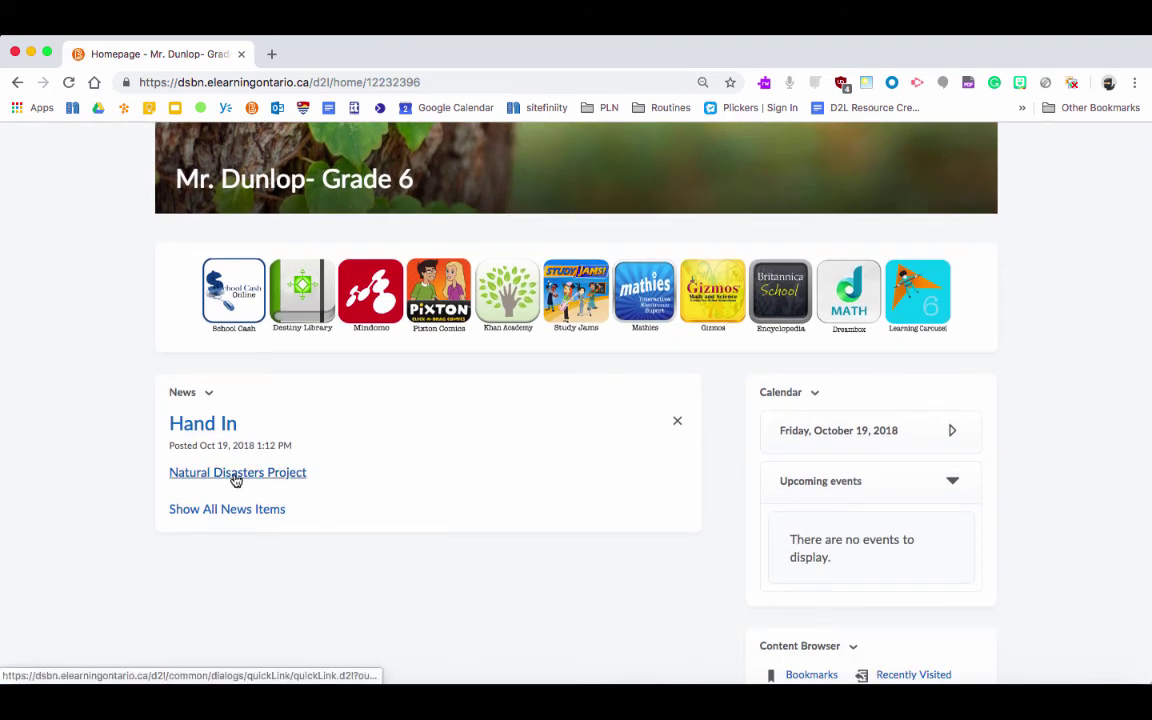
left_click(236, 480)
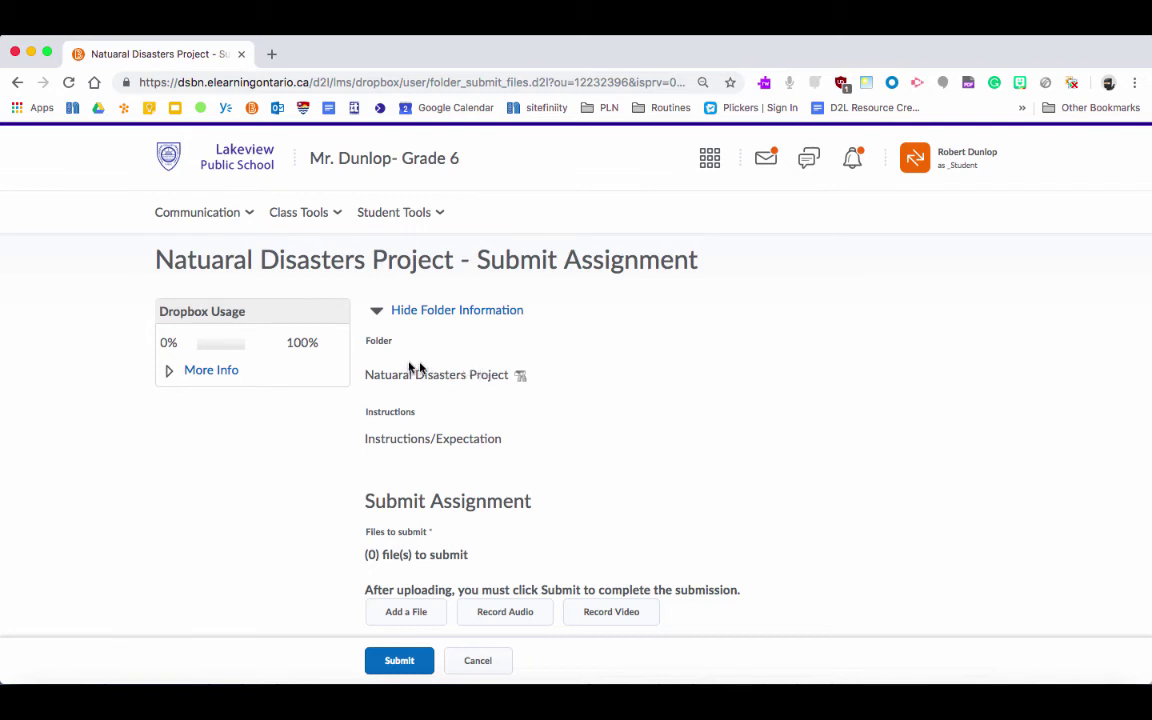
Step: Attach Natural Disaster Project.pdf from the computer's Desktop folder to the assignment submission
scroll(528, 428, "down", 2)
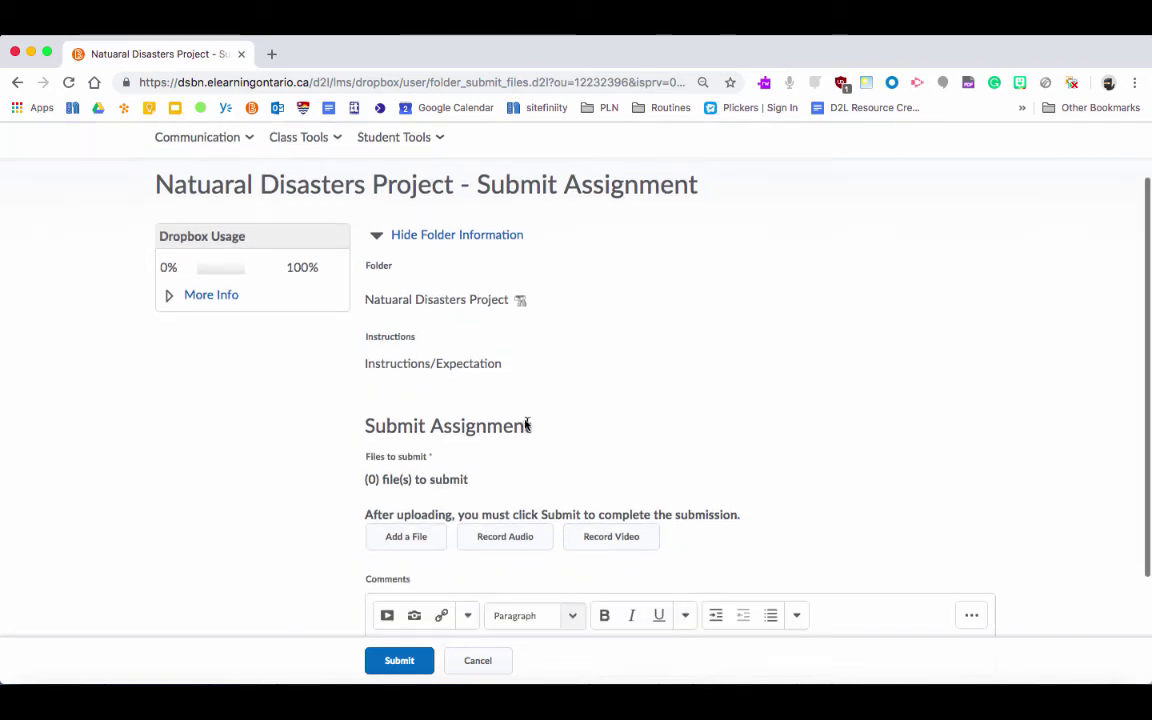
scroll(520, 388, "down", 4)
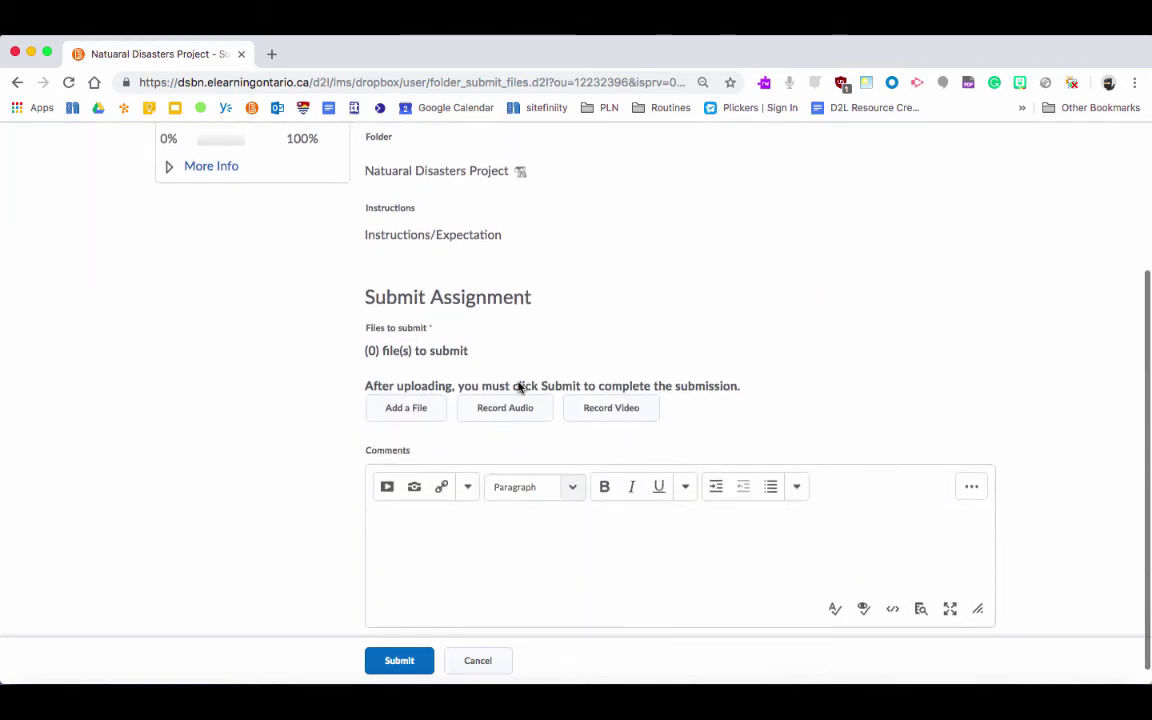
left_click(409, 392)
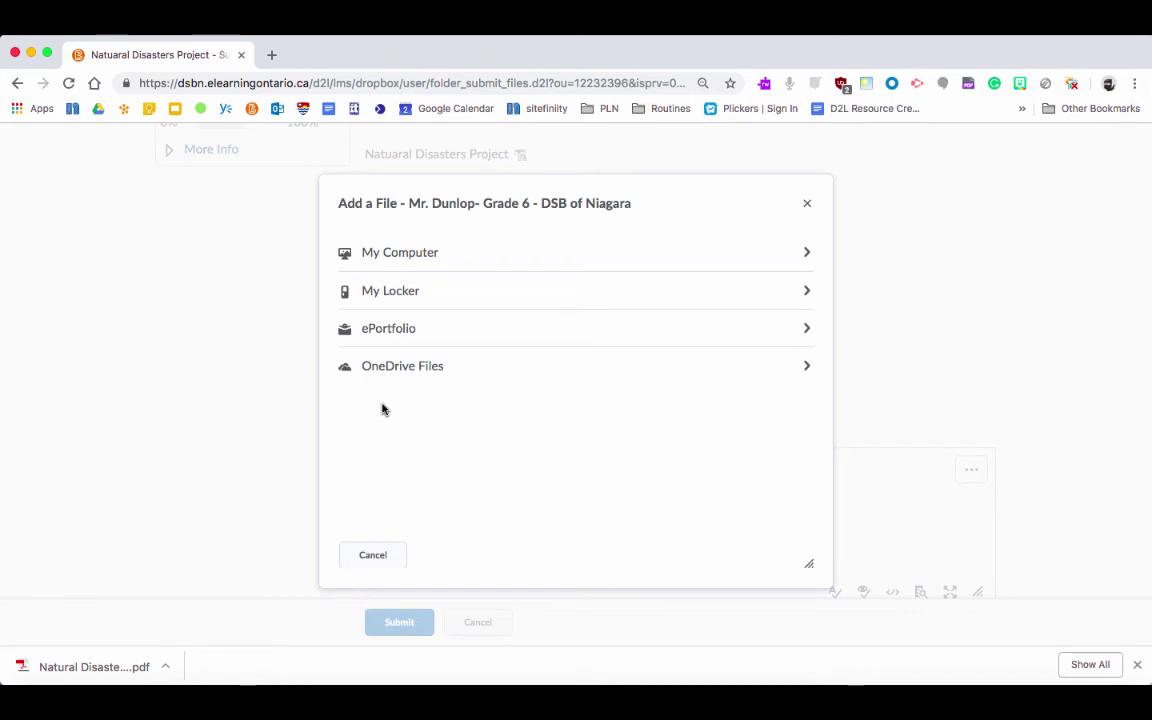
left_click(400, 253)
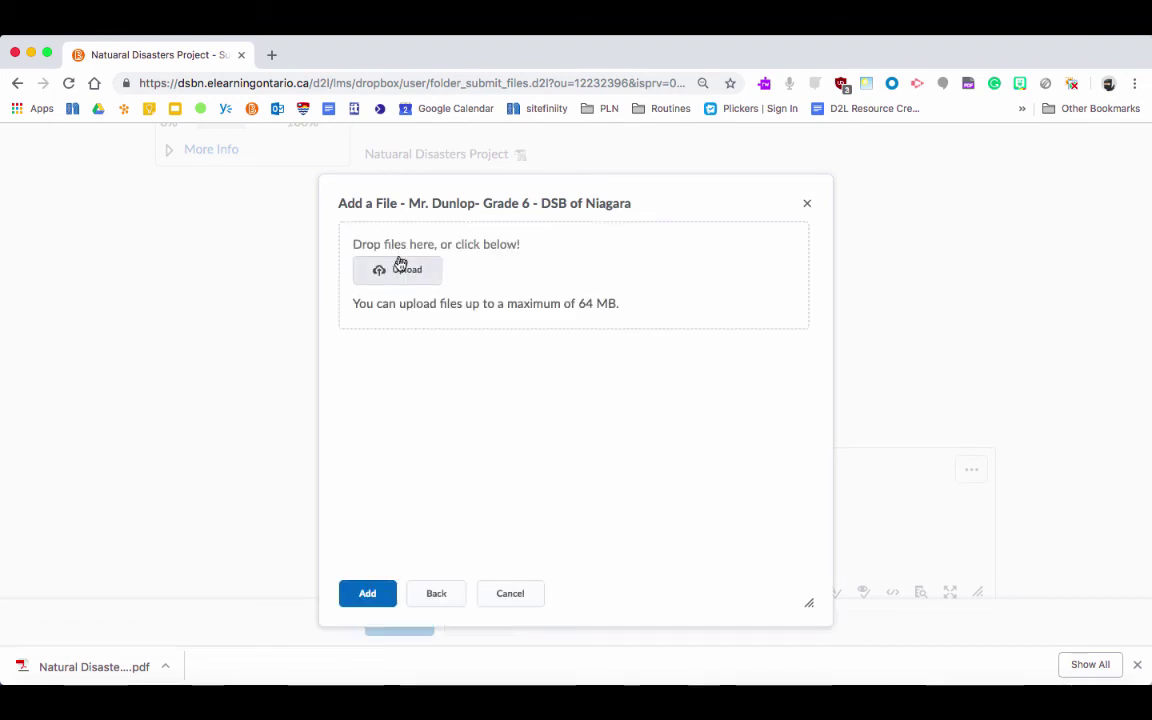
left_click(399, 268)
left_click(215, 198)
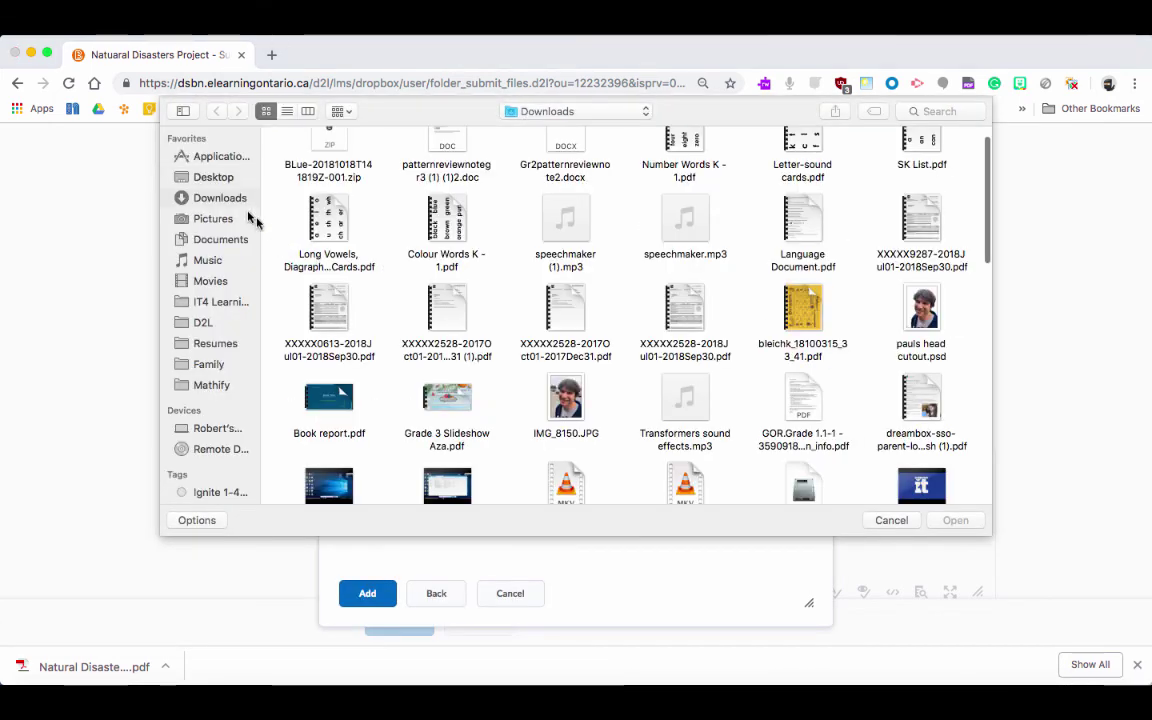
left_click(220, 178)
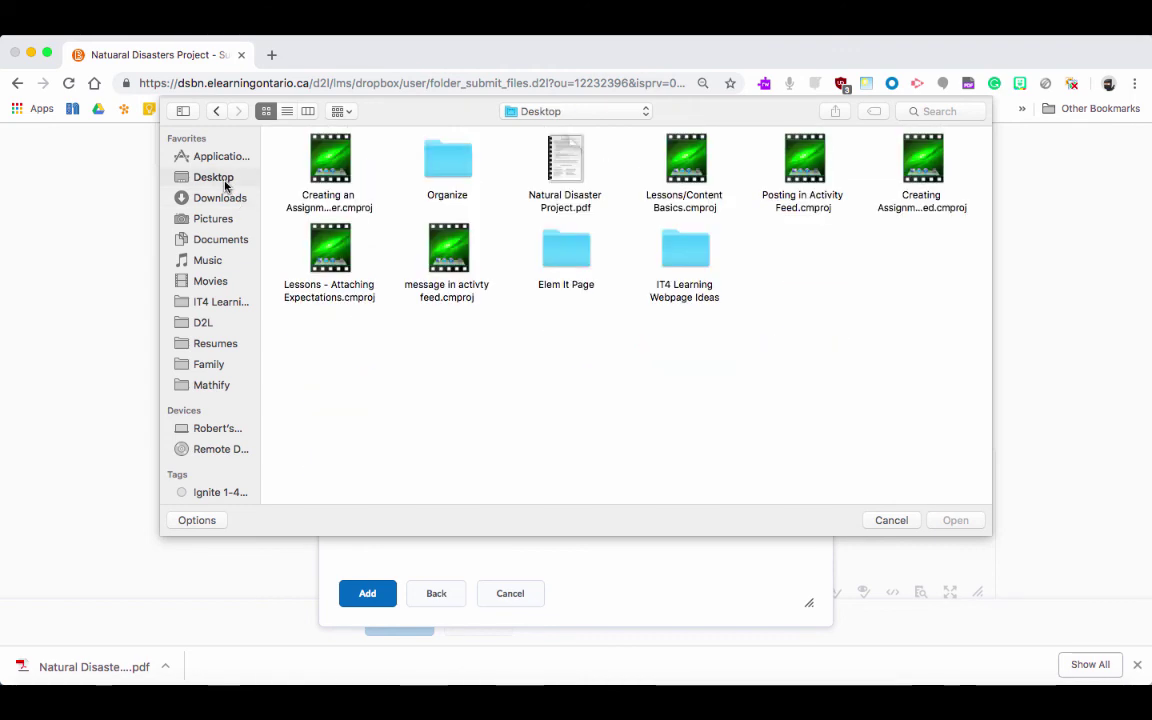
left_click(568, 170)
left_click(955, 520)
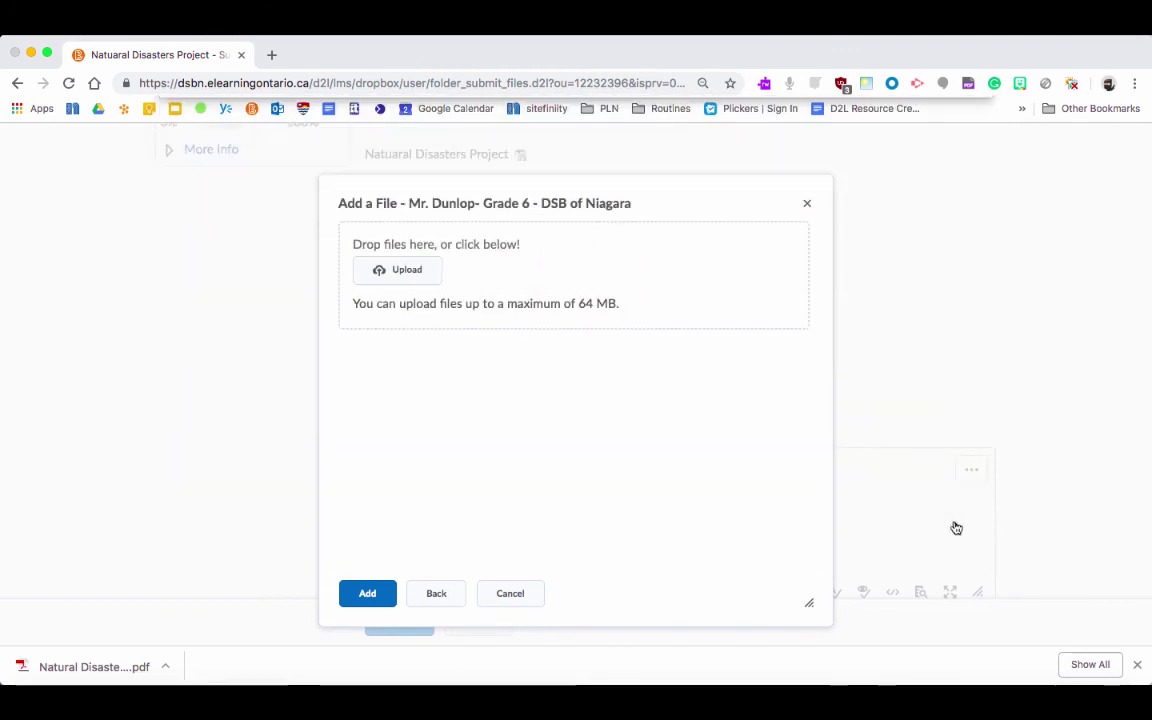
left_click(353, 593)
Step: Submit the assignment without comments and finish the submission review
scroll(497, 535, "down", 2)
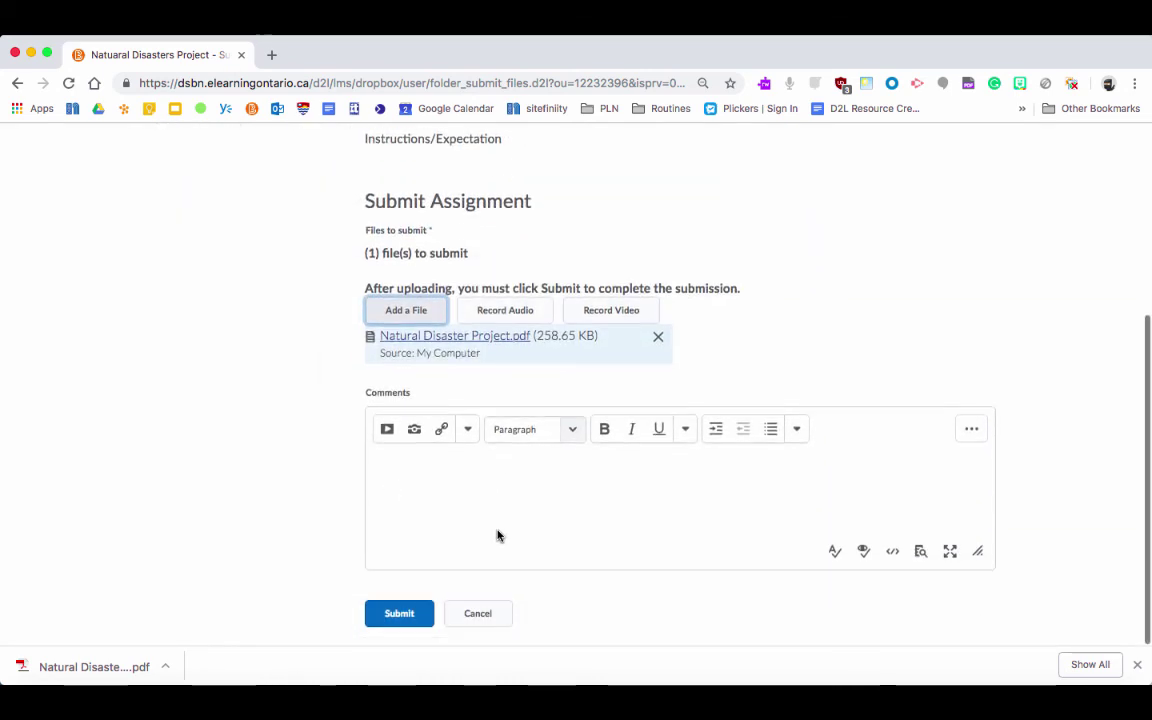
left_click(410, 618)
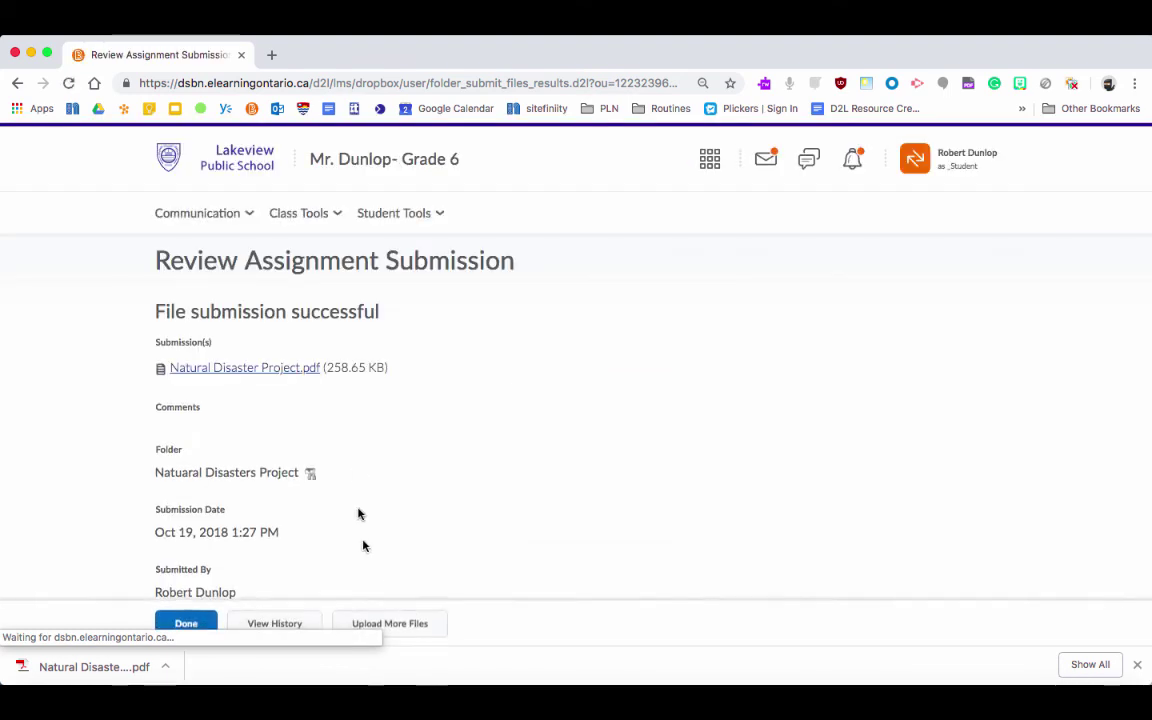
scroll(355, 470, "down", 4)
left_click(187, 630)
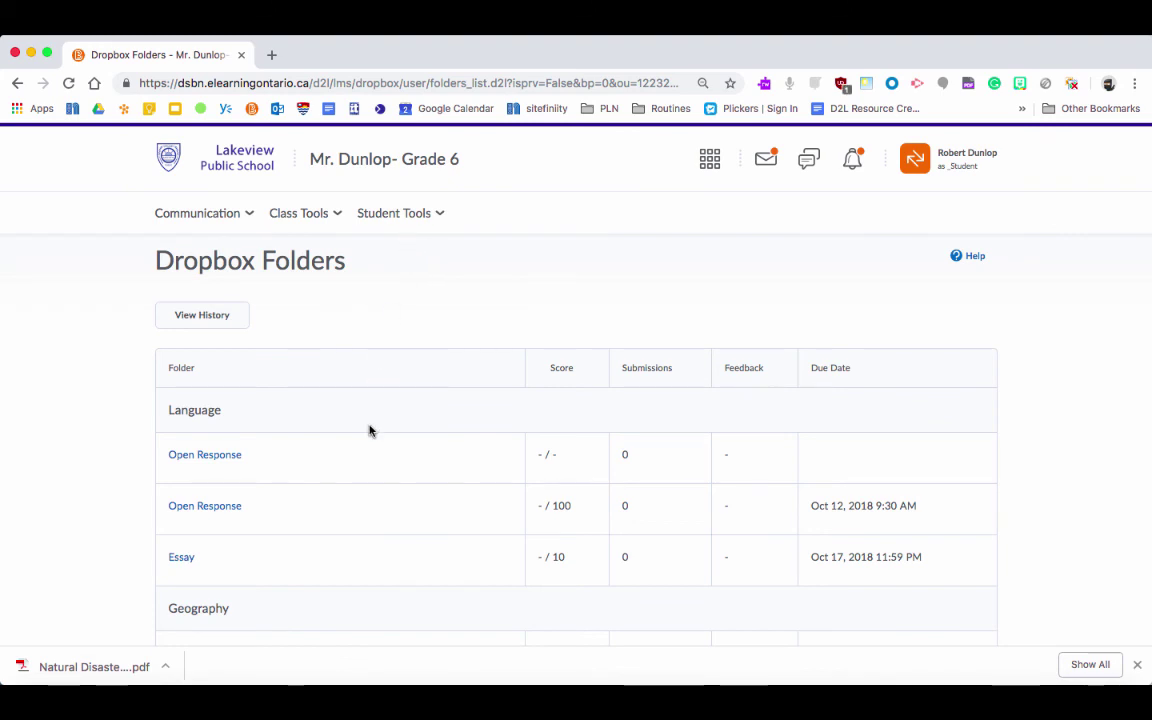
Step: Check the Natuaral Disasters Project entry in the student's dropbox folder list, then return to the course homepage
scroll(369, 430, "down", 2)
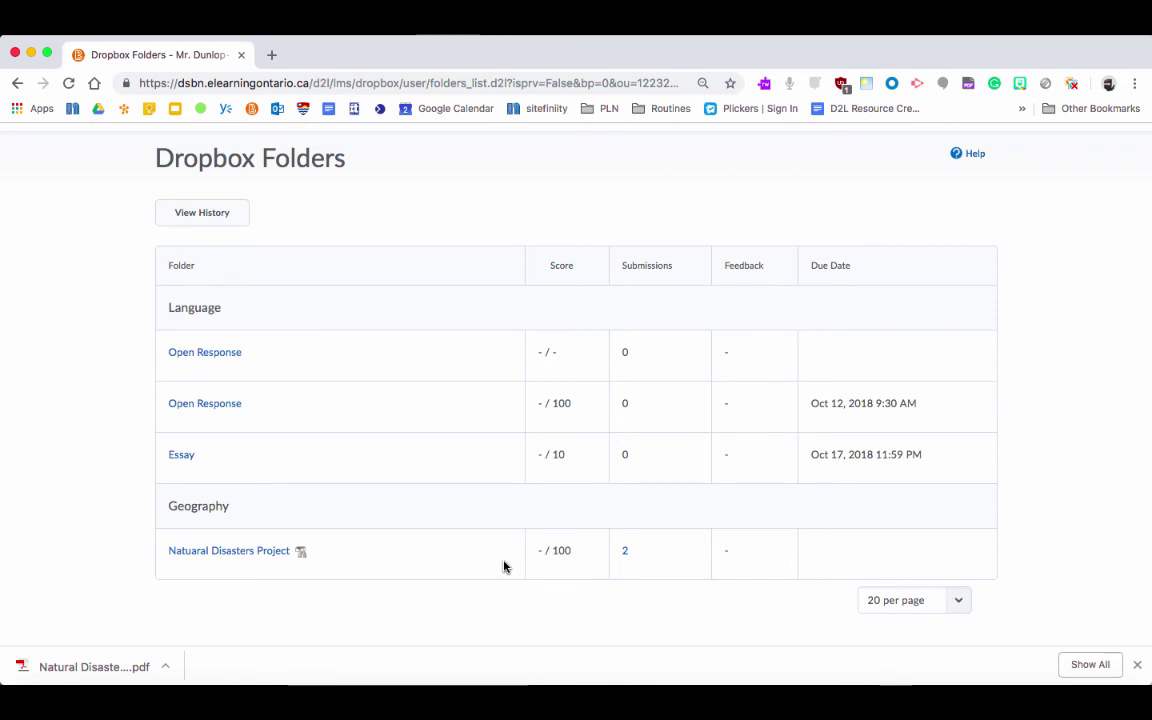
scroll(480, 420, "up", 2)
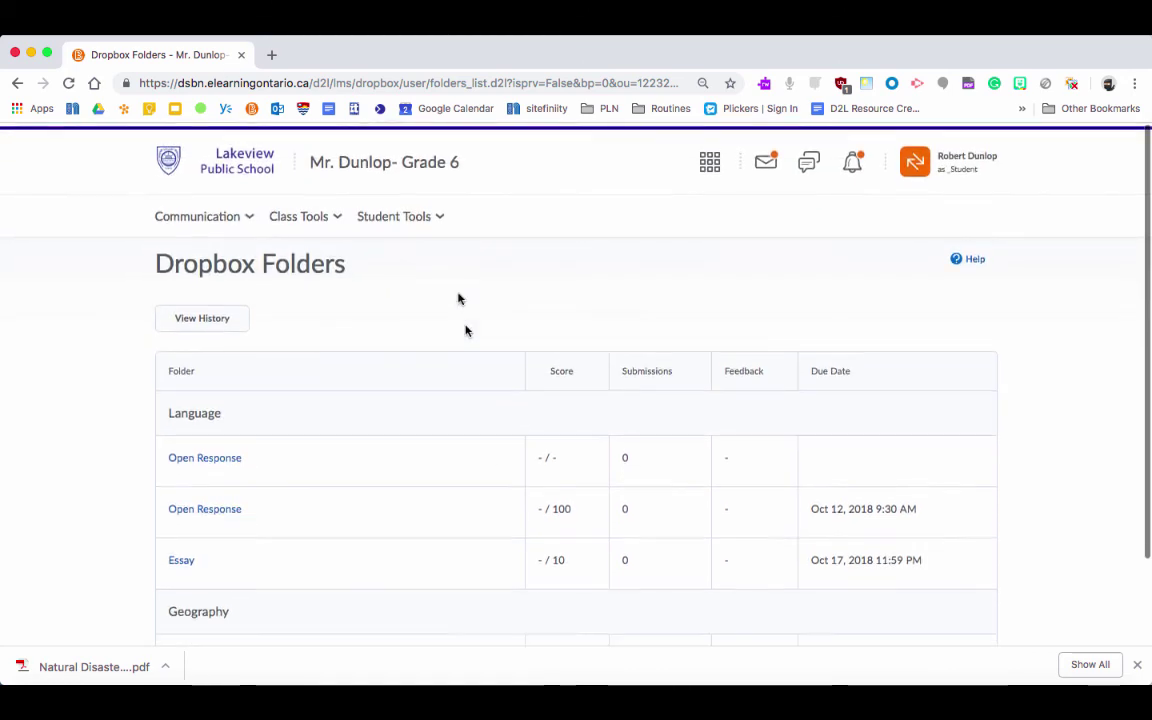
left_click(424, 168)
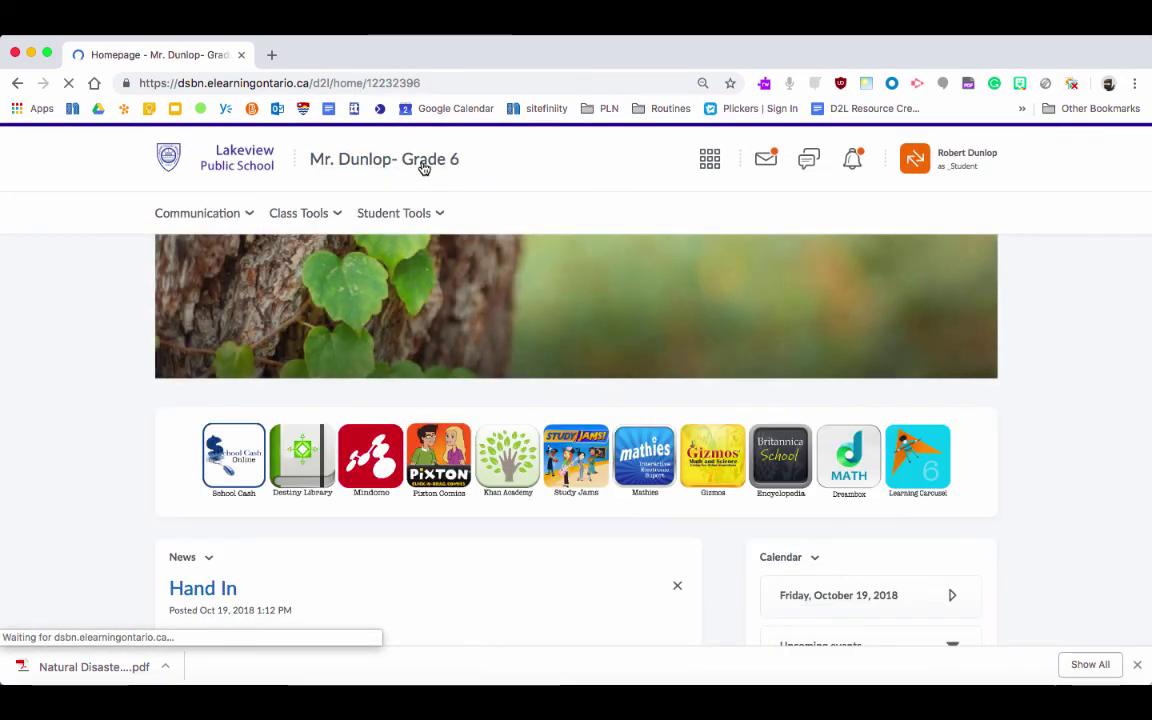